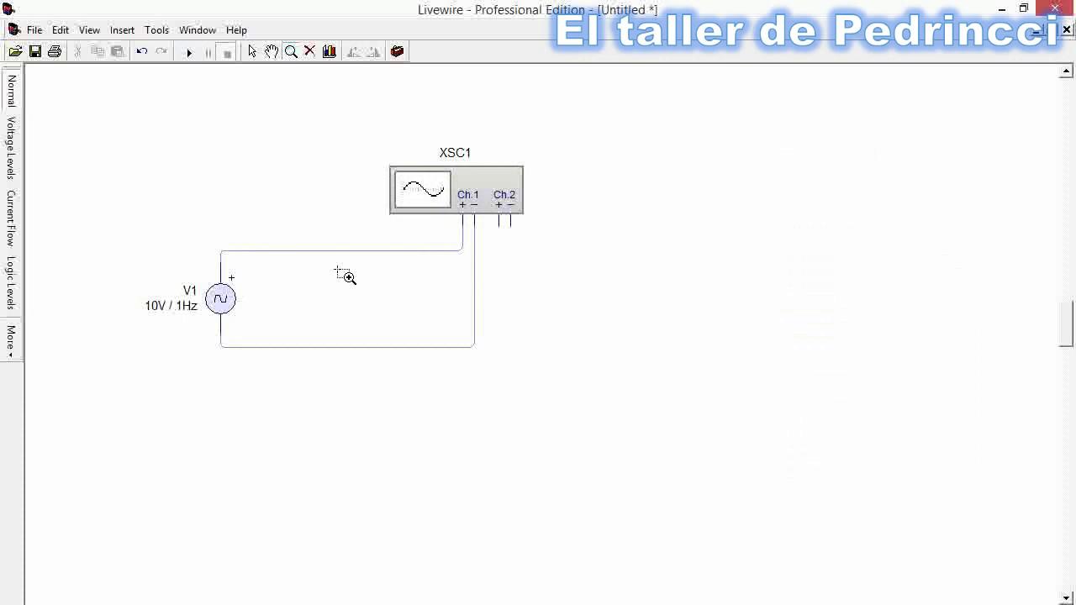
Set the AC (RMS) voltage of source V1 to 120 V.
{"action": "left_click", "coordinate": [253, 52]}
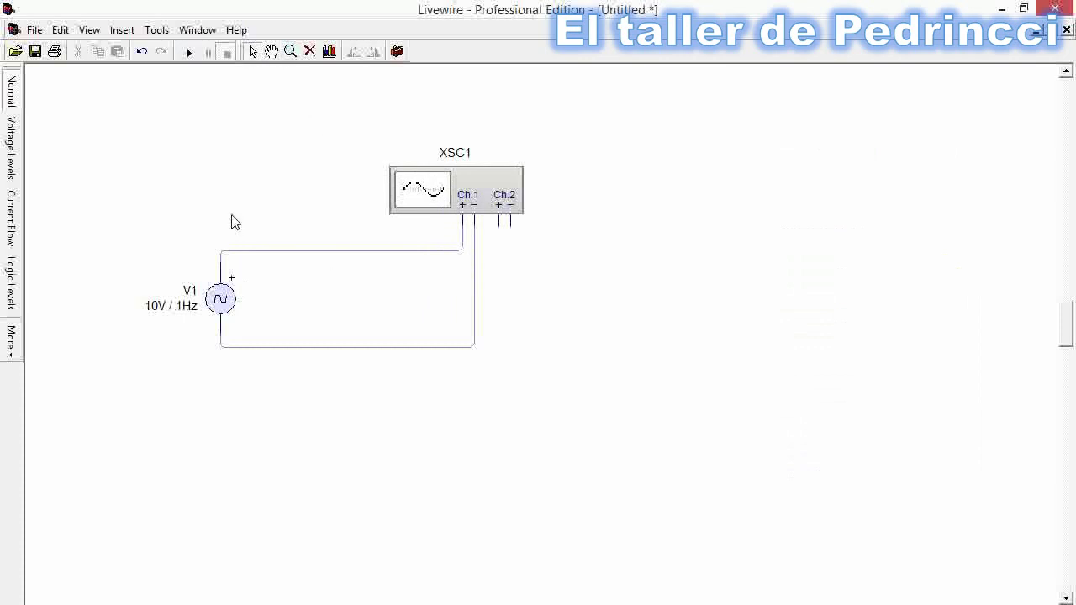
{"action": "double_click", "coordinate": [235, 311]}
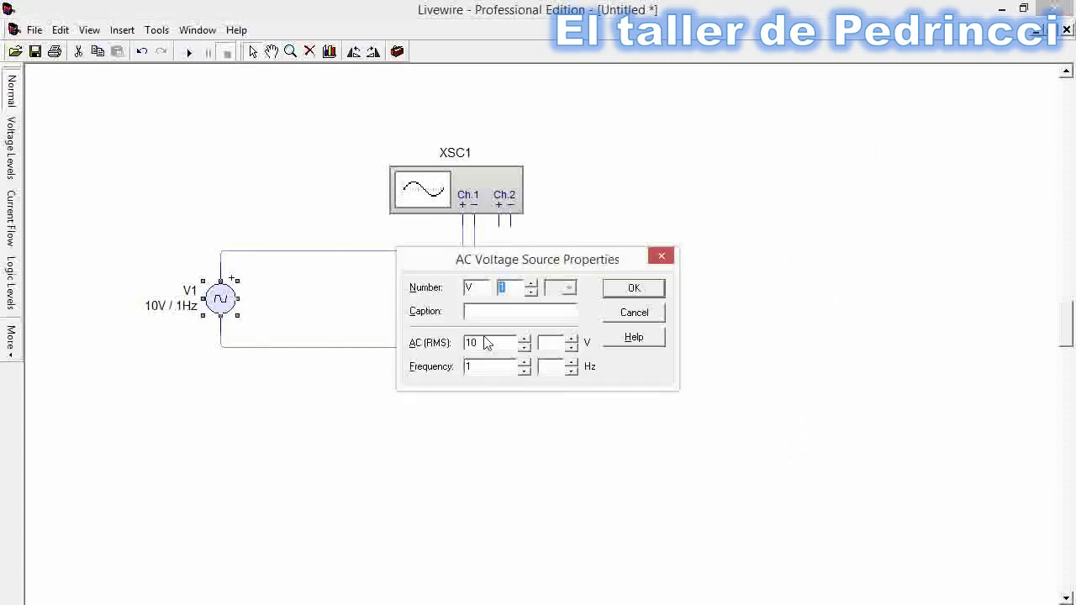
{"action": "left_click_drag", "start_coordinate": [496, 342], "coordinate": [466, 342]}
{"action": "type", "text": "120"}
{"action": "left_click", "coordinate": [632, 289]}
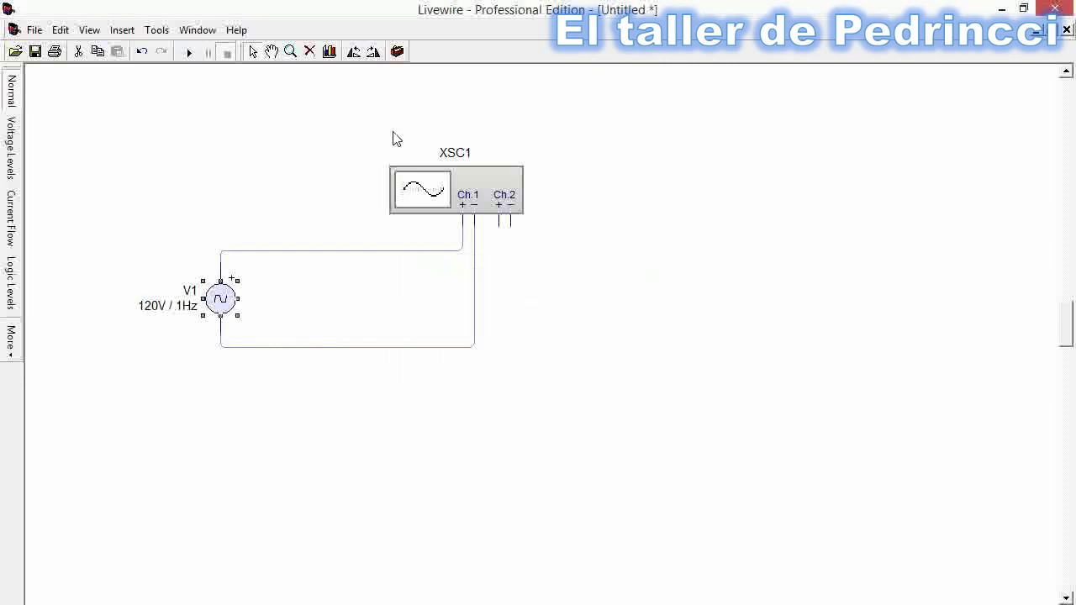
Insert a wide graph for oscilloscope XSC1 in the empty area beside it and toggle the graph's Auto Pause option.
{"action": "left_click", "coordinate": [331, 52]}
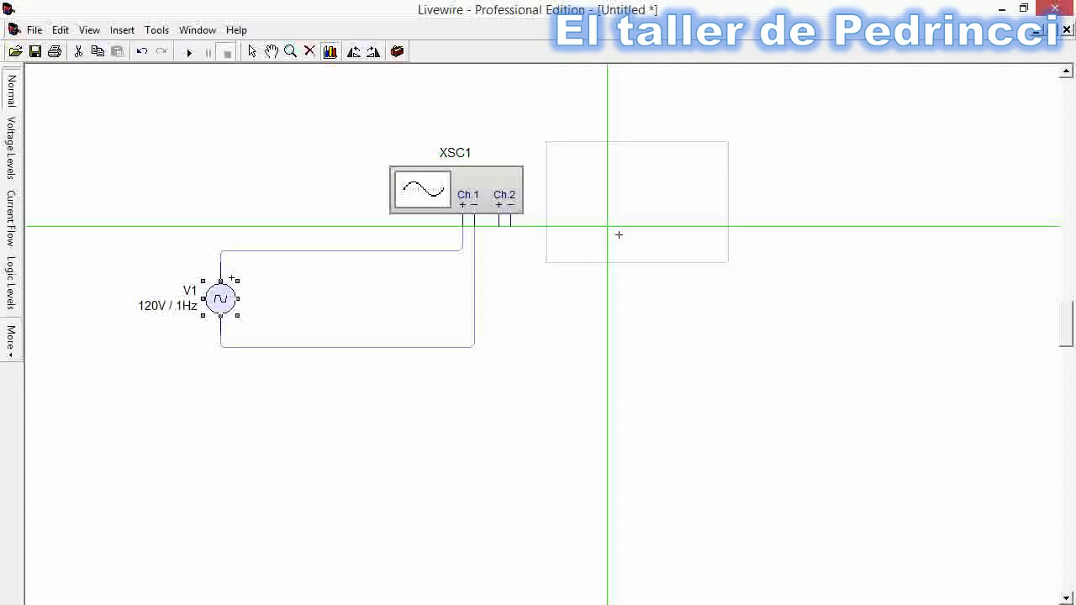
{"action": "left_click_drag", "start_coordinate": [773, 377], "coordinate": [1031, 437]}
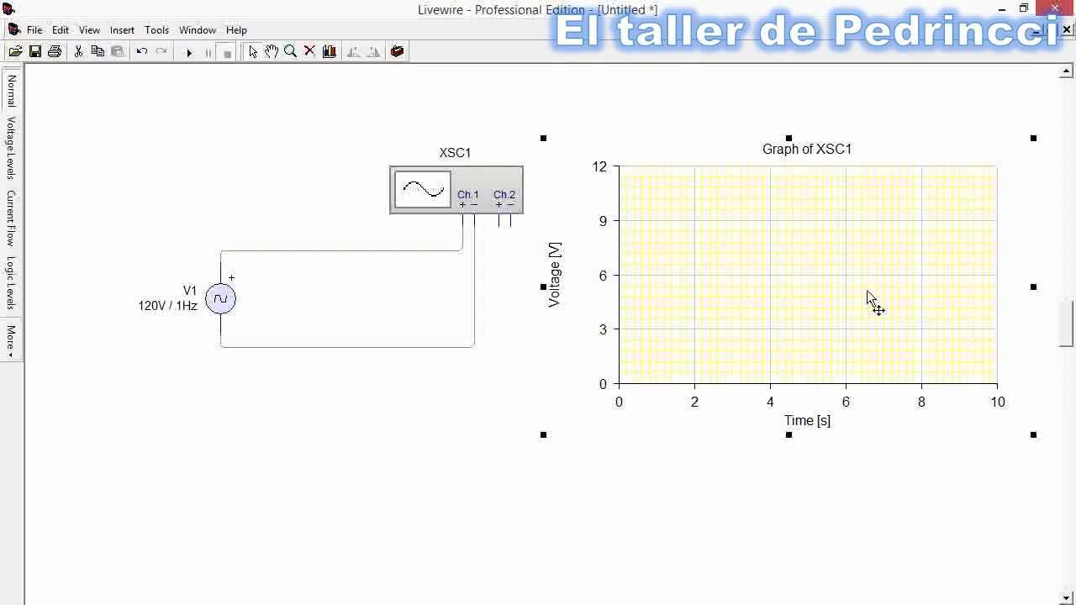
{"action": "right_click", "coordinate": [770, 291]}
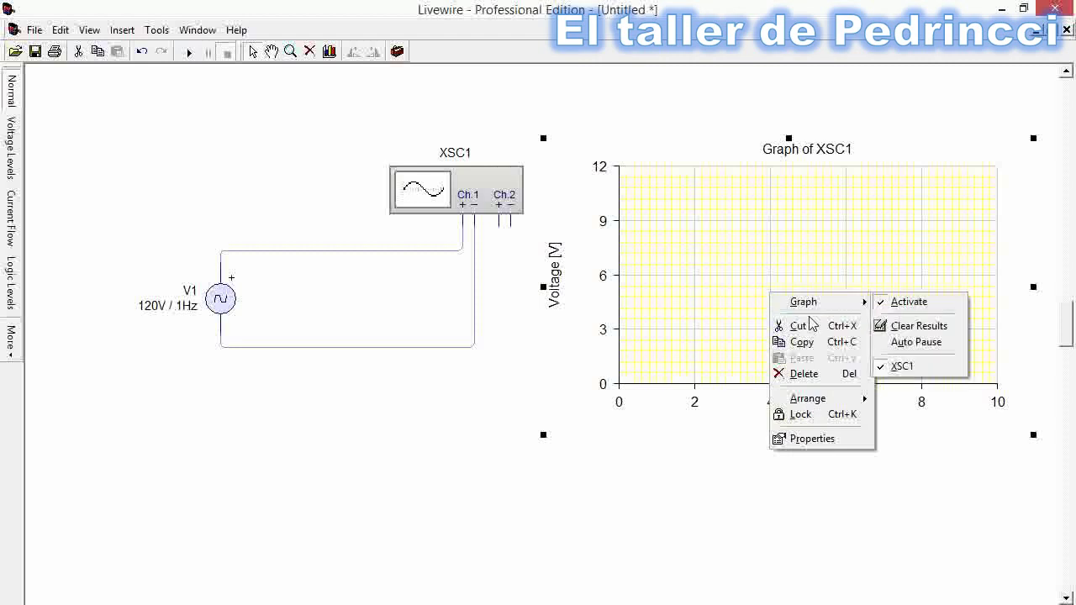
{"action": "mouse_move", "coordinate": [812, 311]}
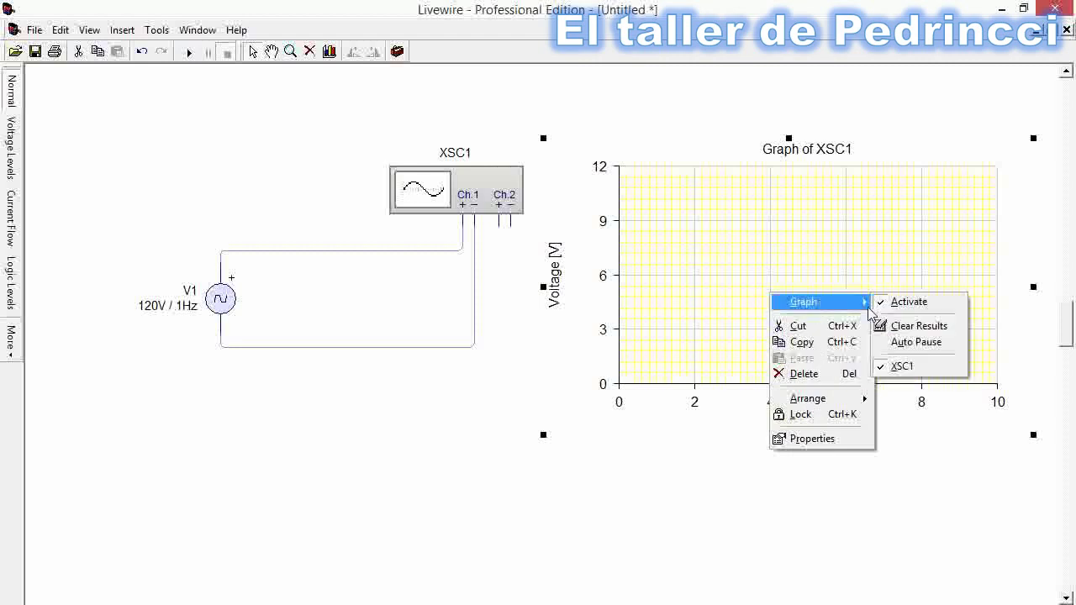
{"action": "left_click", "coordinate": [911, 346]}
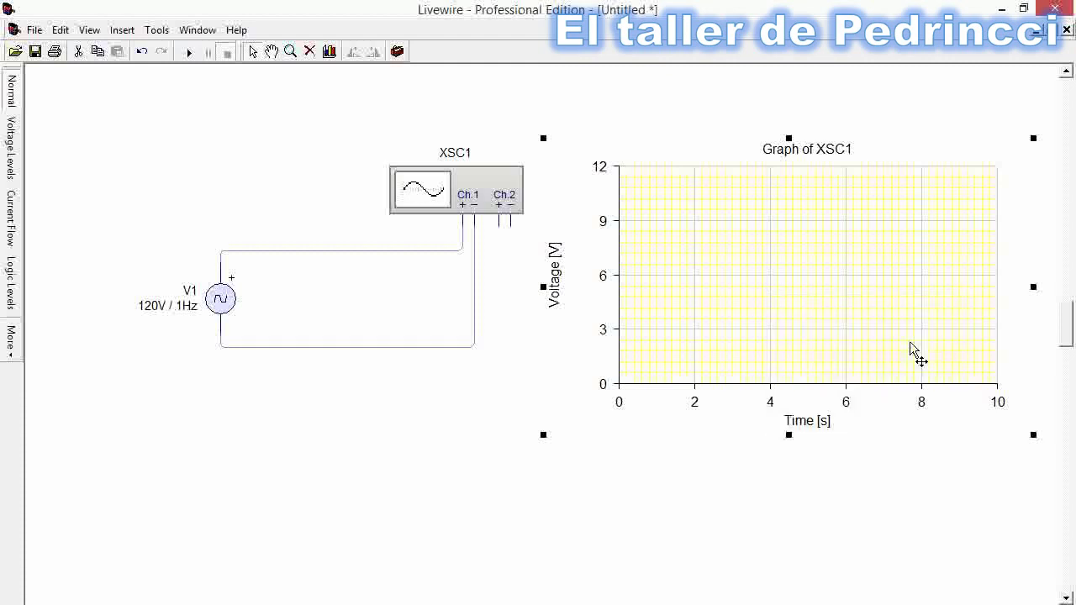
Set the graph's voltage range to a maximum of 200 V and a minimum of -200 V, and run the simulation.
{"action": "right_click", "coordinate": [796, 261]}
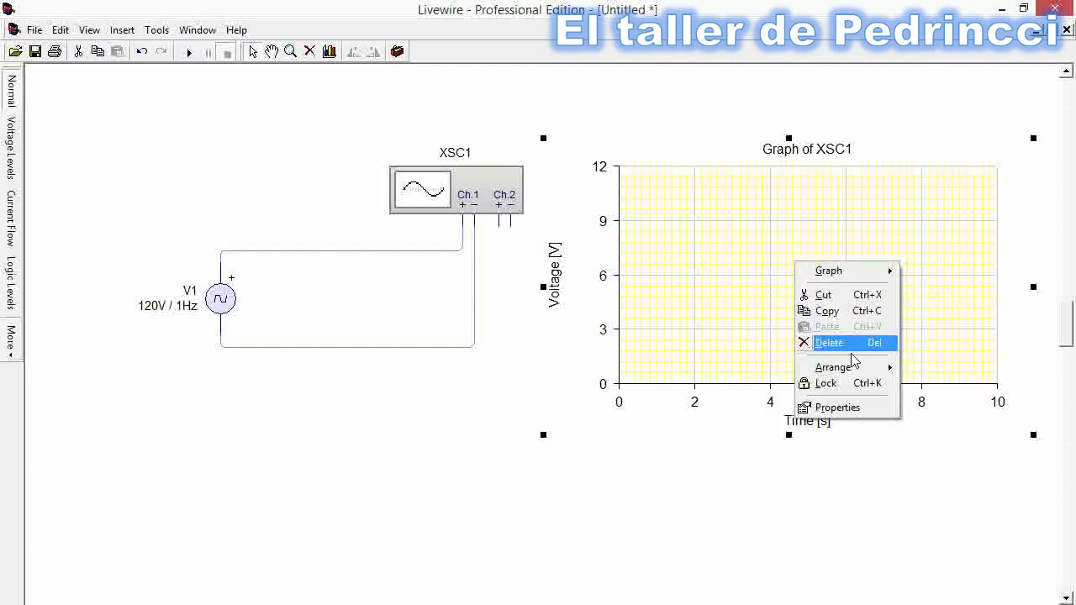
{"action": "left_click", "coordinate": [841, 408]}
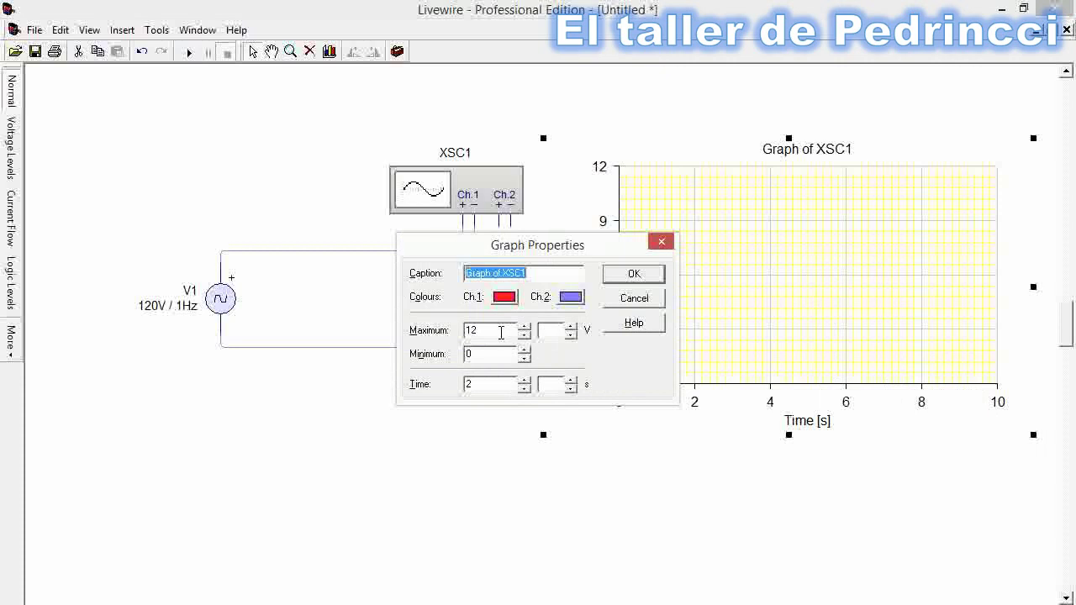
{"action": "left_click_drag", "start_coordinate": [493, 331], "coordinate": [461, 334]}
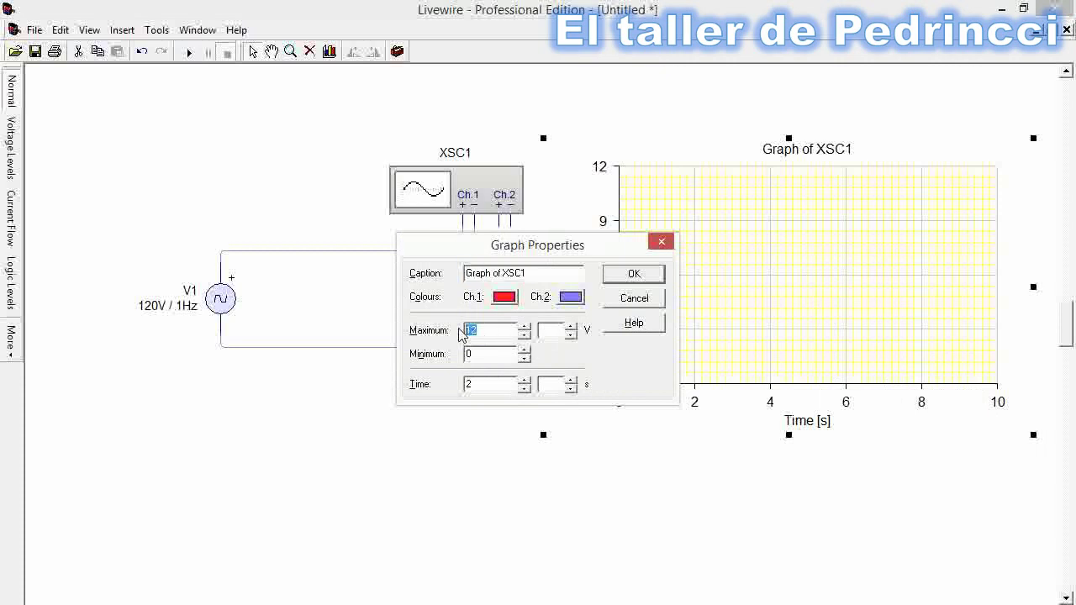
{"action": "type", "text": "200"}
{"action": "left_click", "coordinate": [524, 359]}
{"action": "left_click", "coordinate": [524, 359]}
{"action": "type", "text": "00"}
{"action": "key", "text": "Return"}
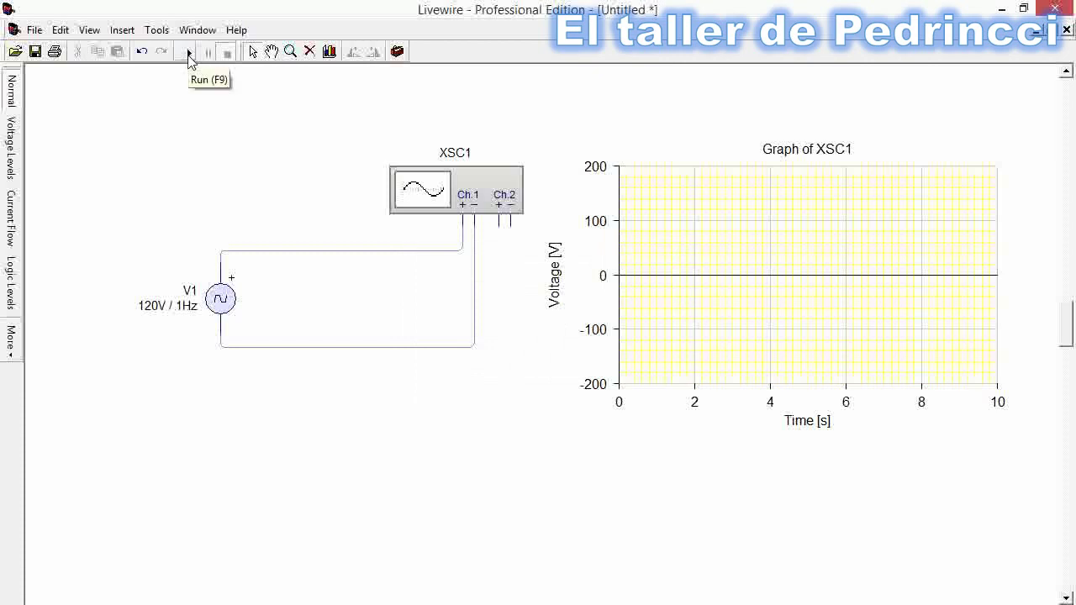
{"action": "left_click", "coordinate": [189, 55]}
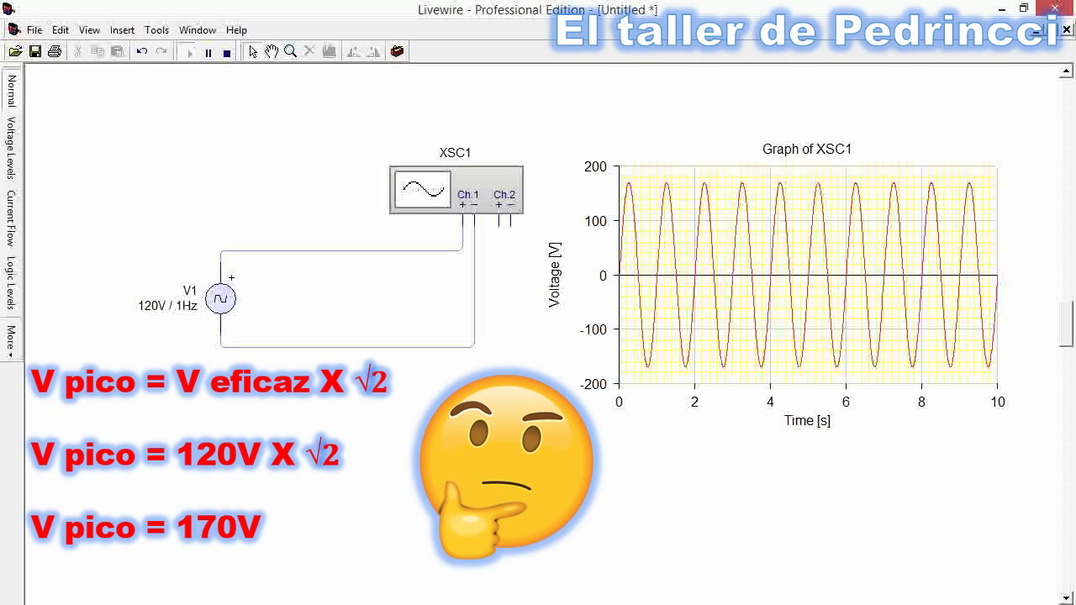
Delete both wires between V1 and the oscilloscope, and move V1 farther away from XSC1 to free space between them.
{"action": "key", "text": "Delete"}
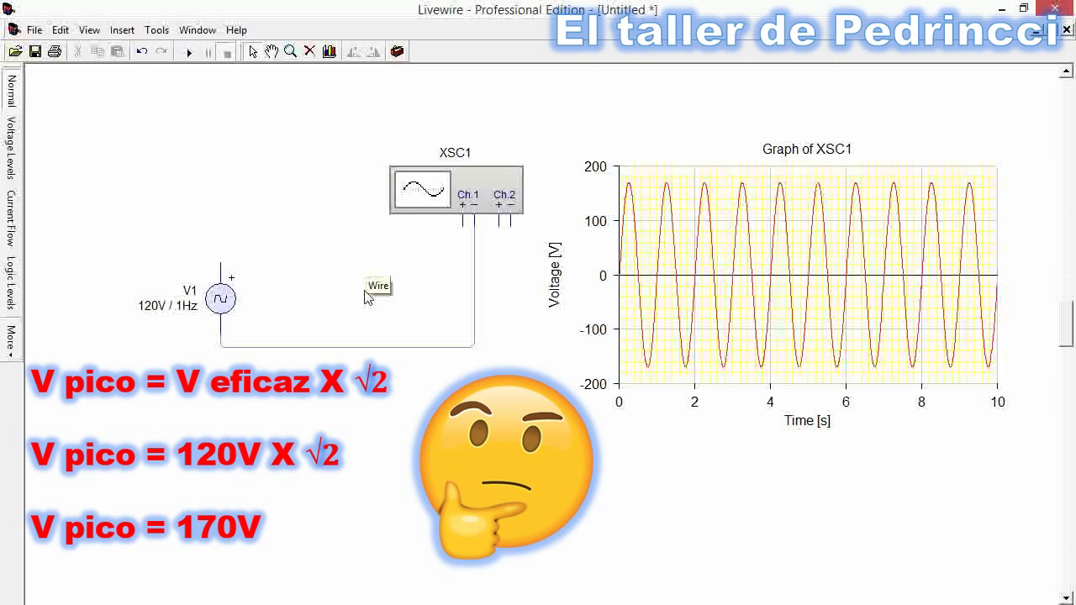
{"action": "left_click", "coordinate": [387, 347]}
{"action": "key", "text": "Delete"}
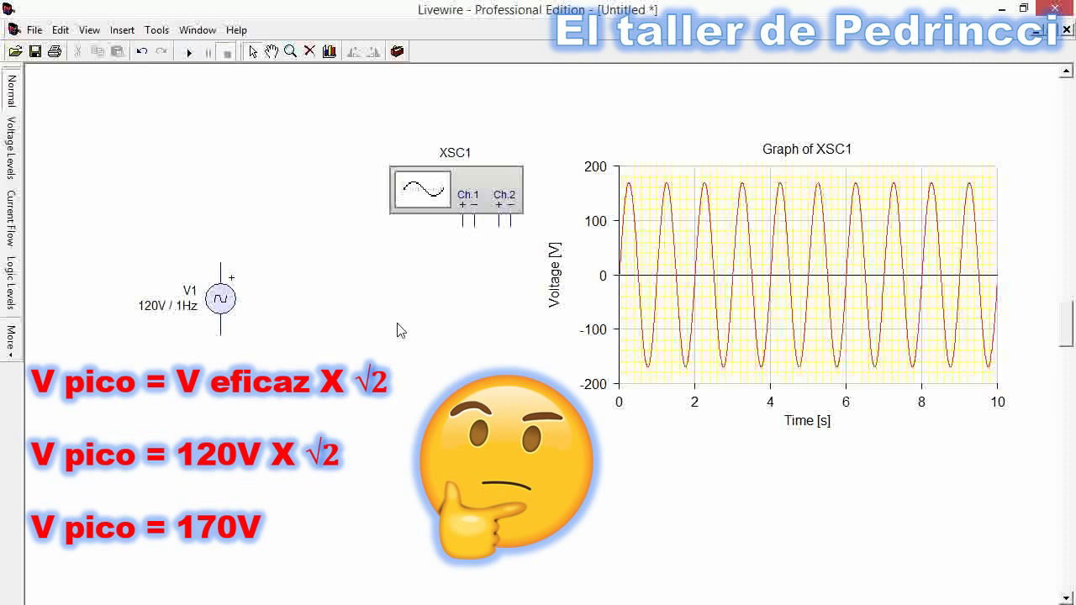
{"action": "left_click", "coordinate": [220, 303]}
{"action": "left_click_drag", "start_coordinate": [221, 303], "coordinate": [126, 301]}
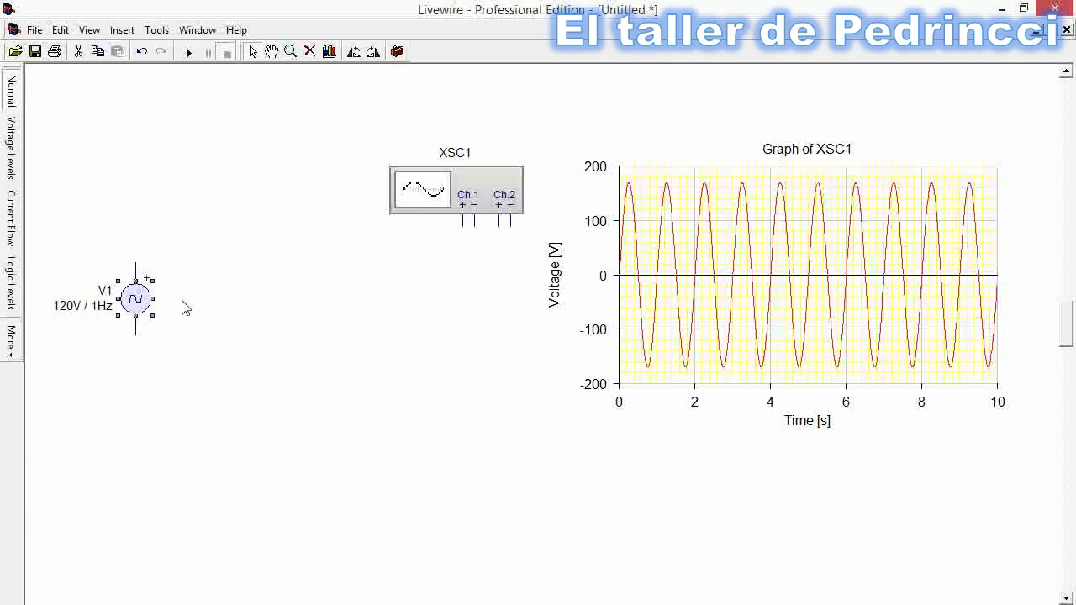
{"action": "left_click", "coordinate": [185, 305]}
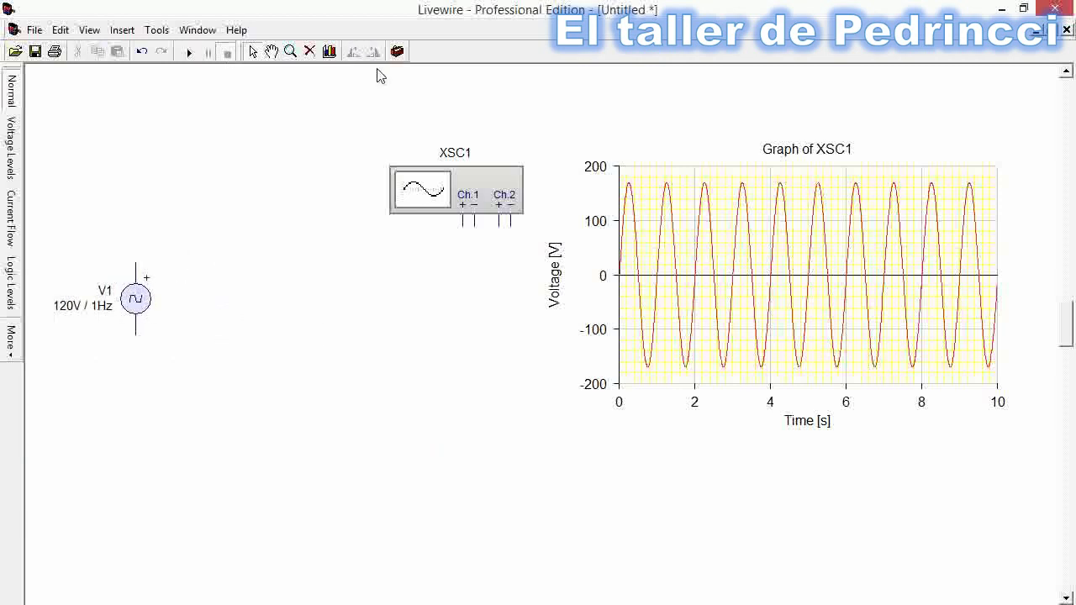
Add a diode from the Discrete Semiconductors, rotate it horizontal with its cathode toward the oscilloscope, and place it above V1's level.
{"action": "left_click", "coordinate": [398, 51]}
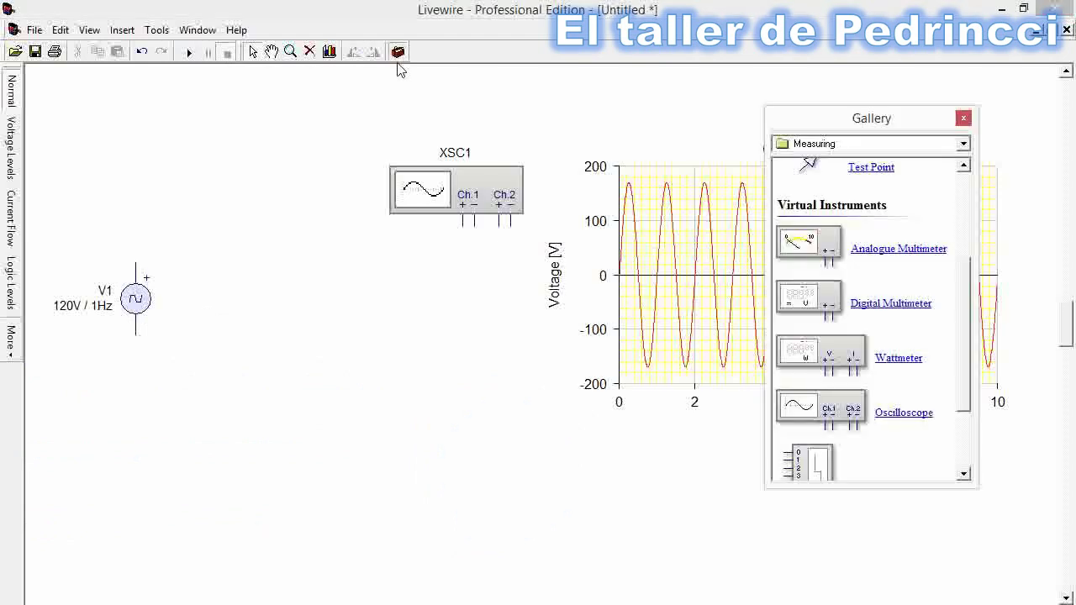
{"action": "left_click", "coordinate": [963, 145]}
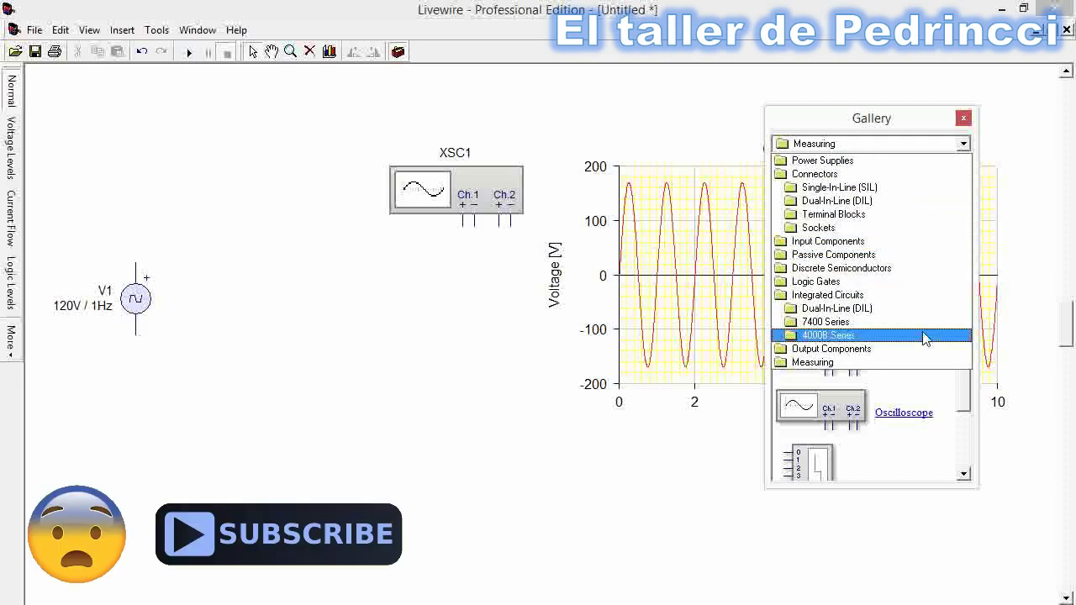
{"action": "left_click", "coordinate": [904, 268]}
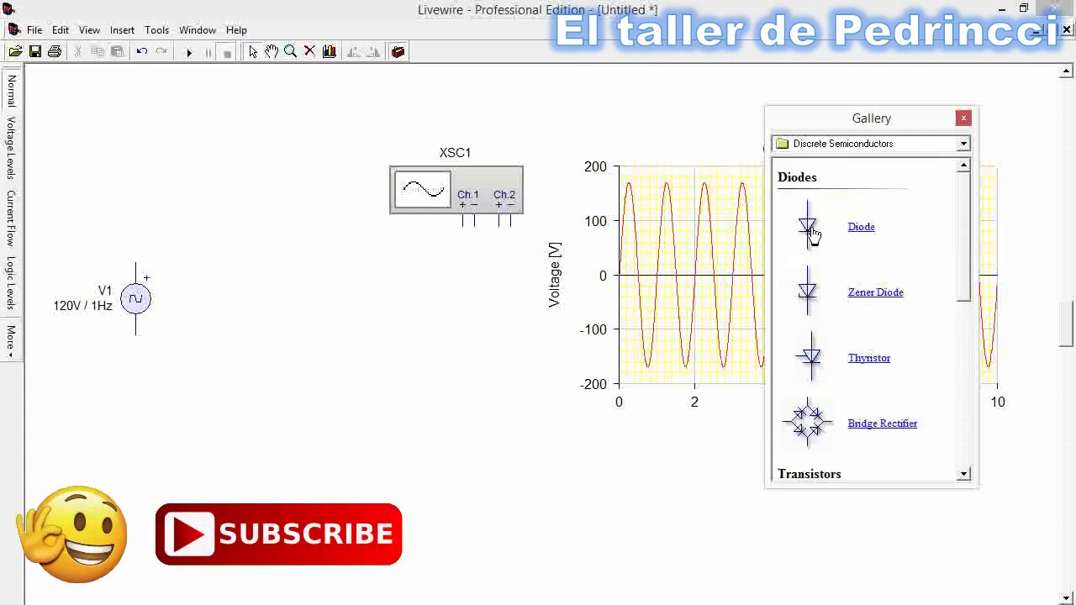
{"action": "left_click_drag", "start_coordinate": [812, 233], "coordinate": [263, 266]}
{"action": "left_click", "coordinate": [288, 283]}
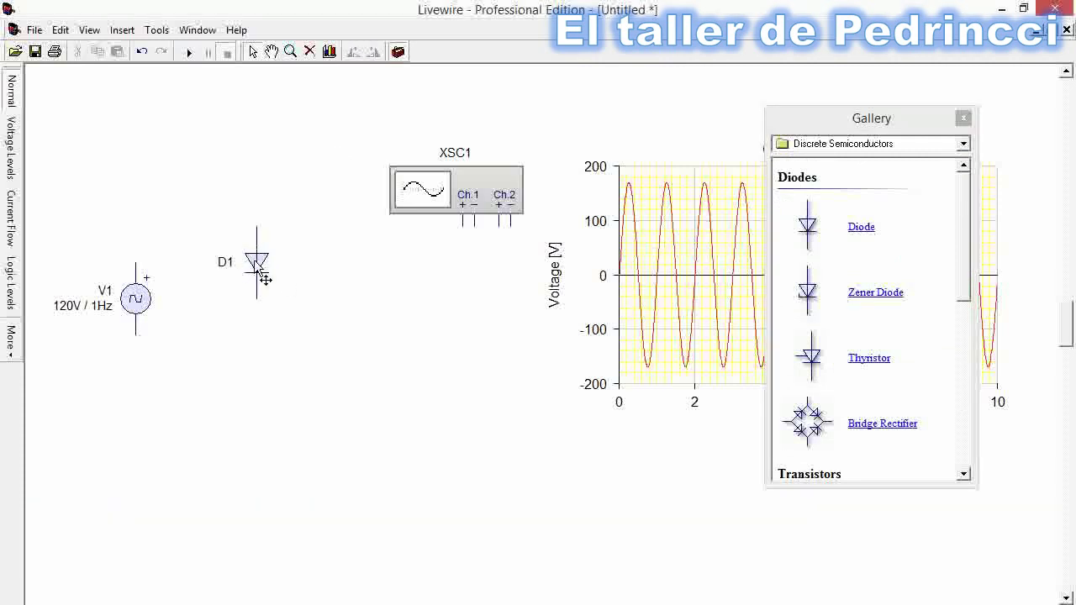
{"action": "left_click", "coordinate": [264, 279]}
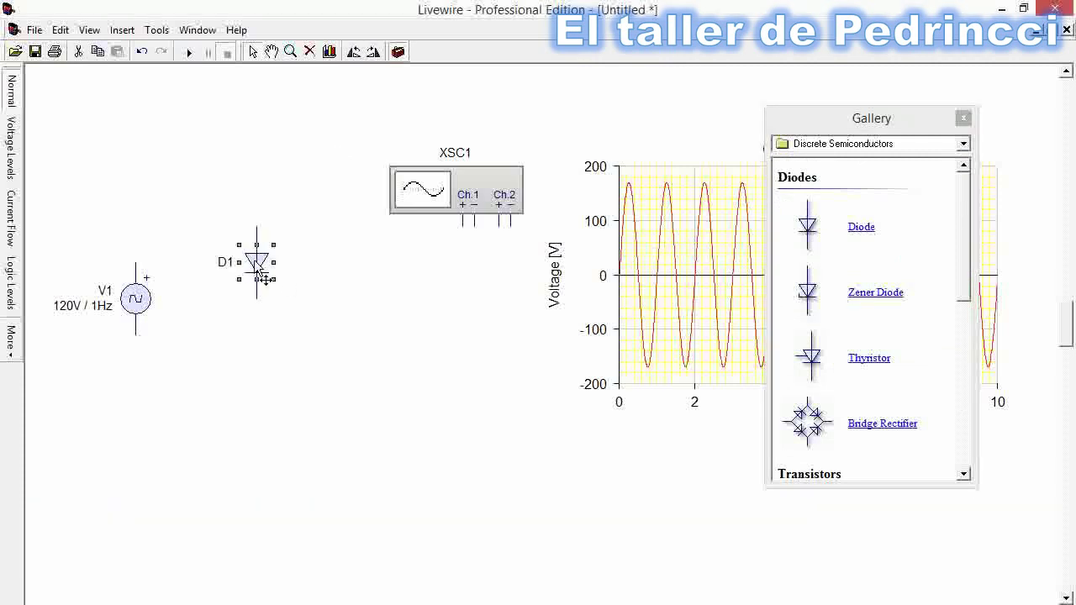
{"action": "left_click", "coordinate": [356, 53]}
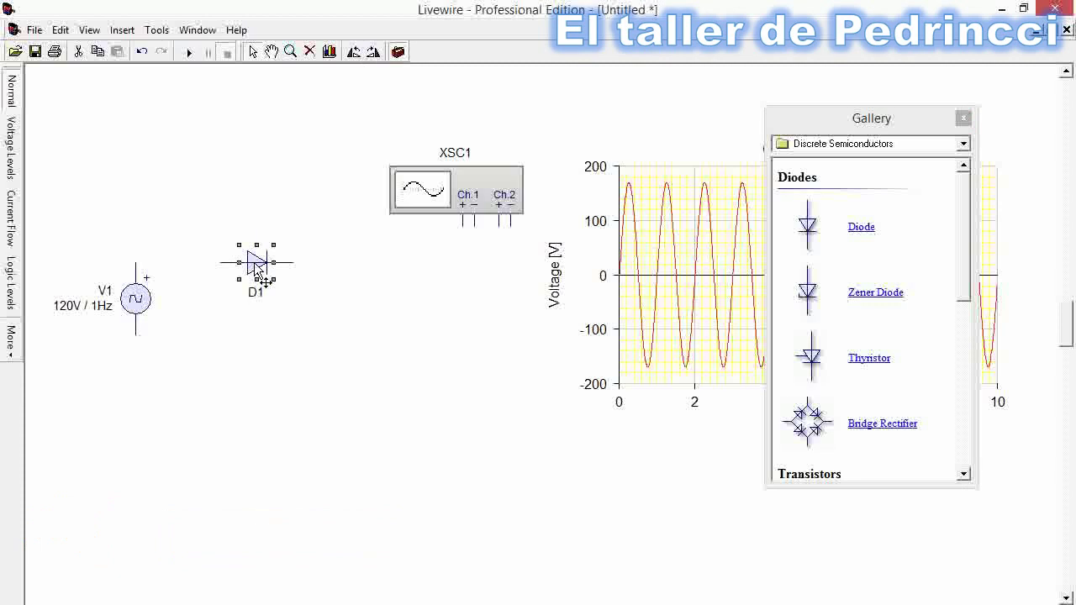
{"action": "left_click_drag", "start_coordinate": [264, 269], "coordinate": [239, 245]}
{"action": "left_click", "coordinate": [265, 290]}
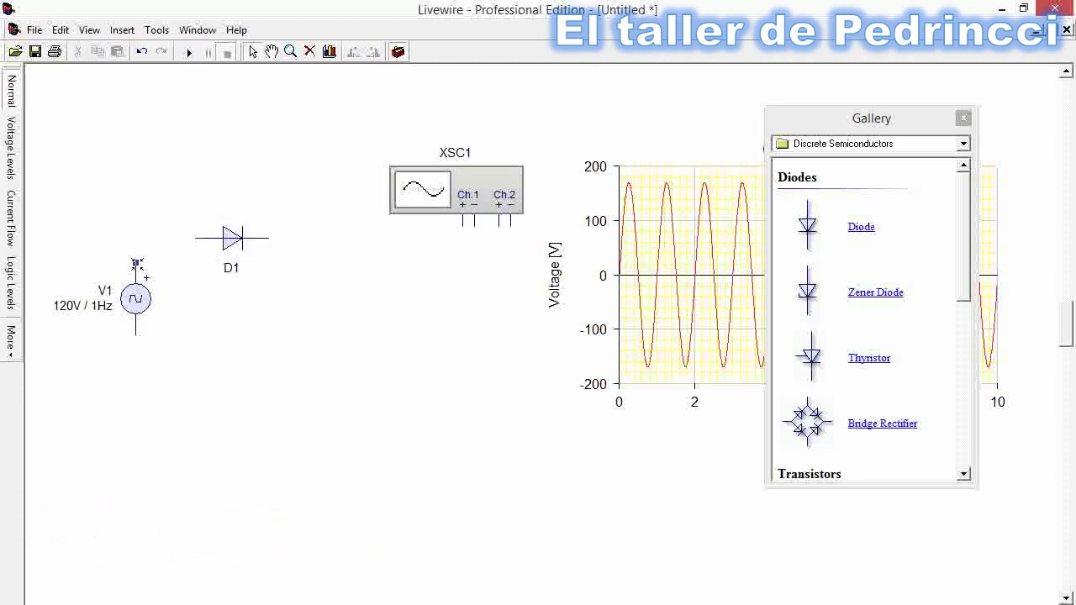
Wire V1 through diode D1 to oscilloscope channel 1 with a direct return wire, and run the simulation.
{"action": "mouse_move", "coordinate": [136, 263]}
{"action": "left_mouse_down"}
{"action": "mouse_move", "coordinate": [161, 242]}
{"action": "mouse_move", "coordinate": [195, 239]}
{"action": "left_mouse_up"}
{"action": "mouse_move", "coordinate": [135, 337]}
{"action": "left_mouse_down"}
{"action": "mouse_move", "coordinate": [173, 368]}
{"action": "mouse_move", "coordinate": [466, 376]}
{"action": "mouse_move", "coordinate": [452, 367]}
{"action": "mouse_move", "coordinate": [468, 357]}
{"action": "mouse_move", "coordinate": [469, 372]}
{"action": "mouse_move", "coordinate": [475, 230]}
{"action": "mouse_move", "coordinate": [271, 241]}
{"action": "left_mouse_up"}
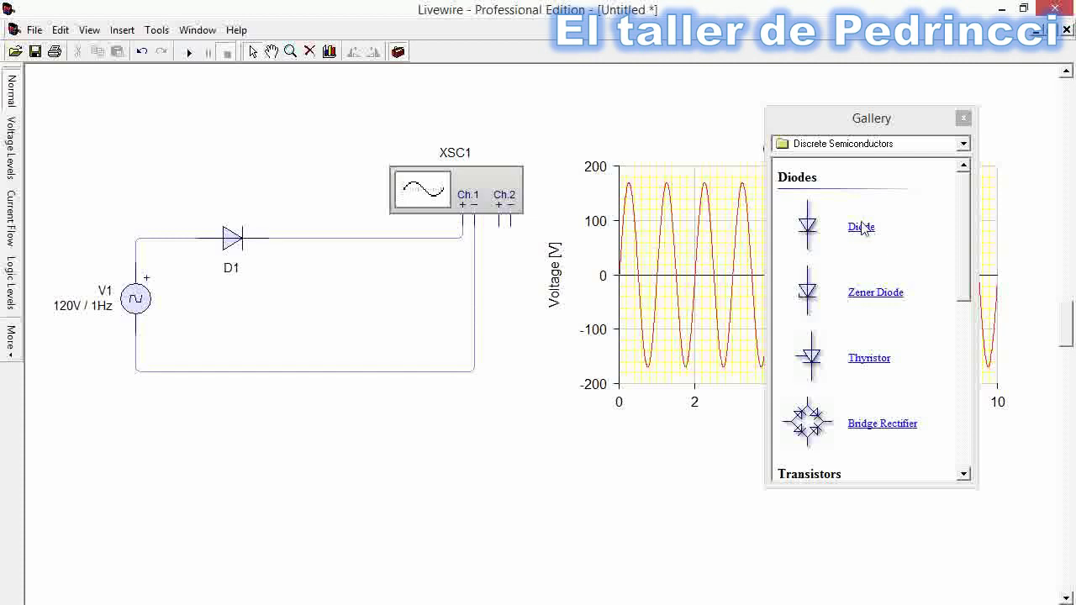
{"action": "left_click", "coordinate": [964, 118]}
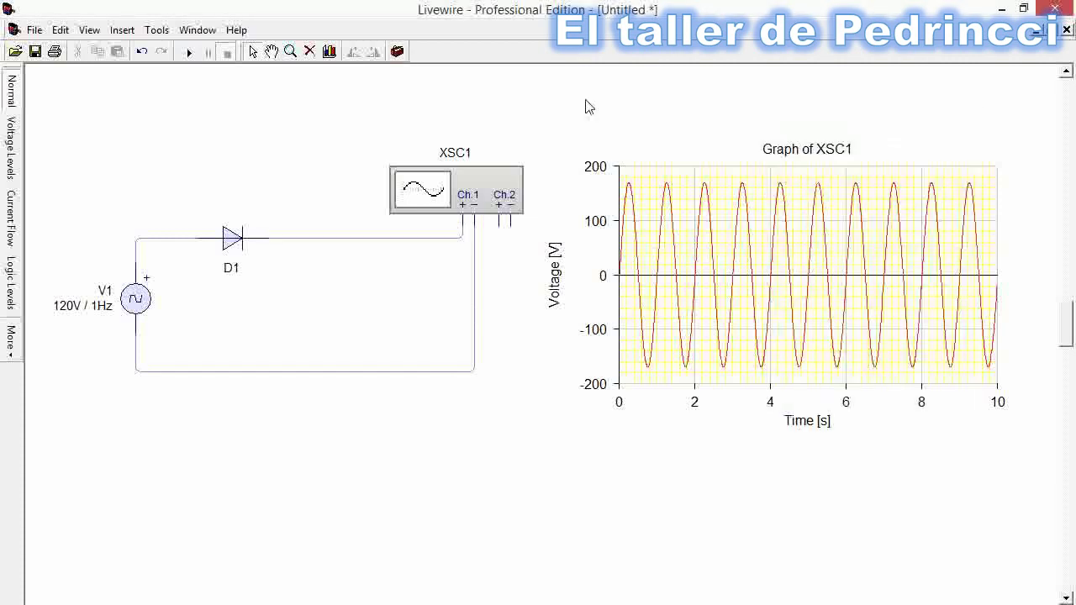
{"action": "left_click", "coordinate": [188, 53]}
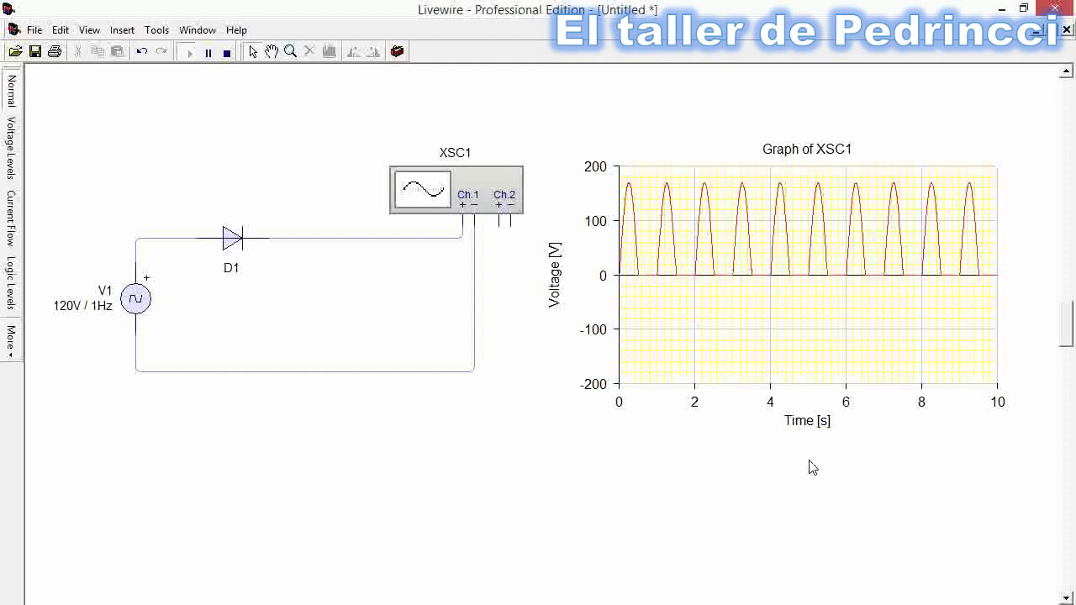
Remove the return wire between V1 and channel 1, and add a second diode below D1, rotated horizontal with its cathode toward V1.
{"action": "key", "text": "ctrl+z"}
{"action": "left_click", "coordinate": [397, 51]}
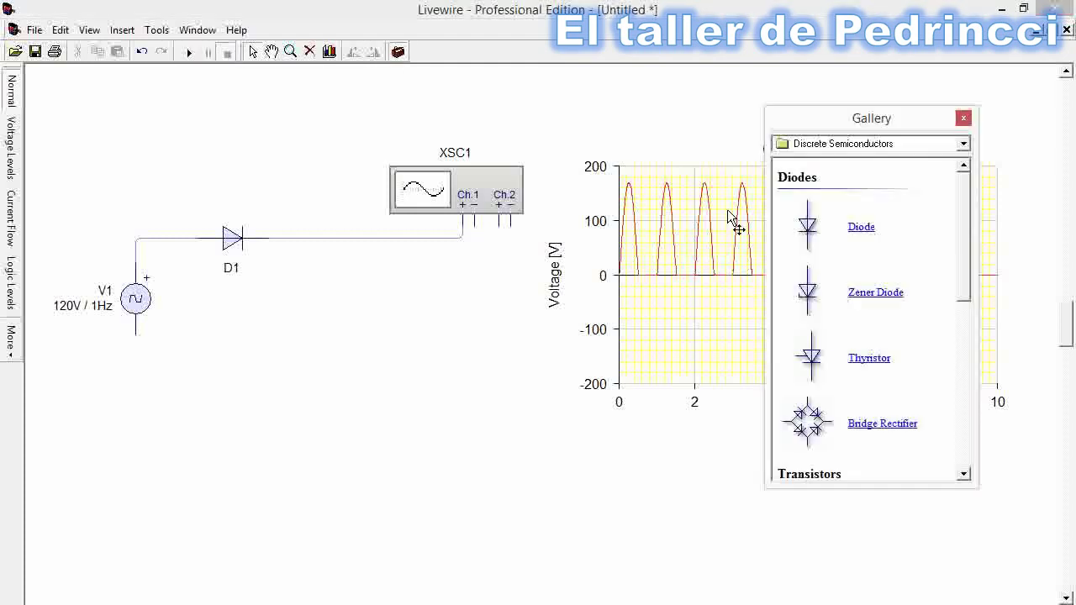
{"action": "left_click_drag", "start_coordinate": [861, 229], "coordinate": [367, 345]}
{"action": "left_click_drag", "start_coordinate": [236, 364], "coordinate": [236, 363]}
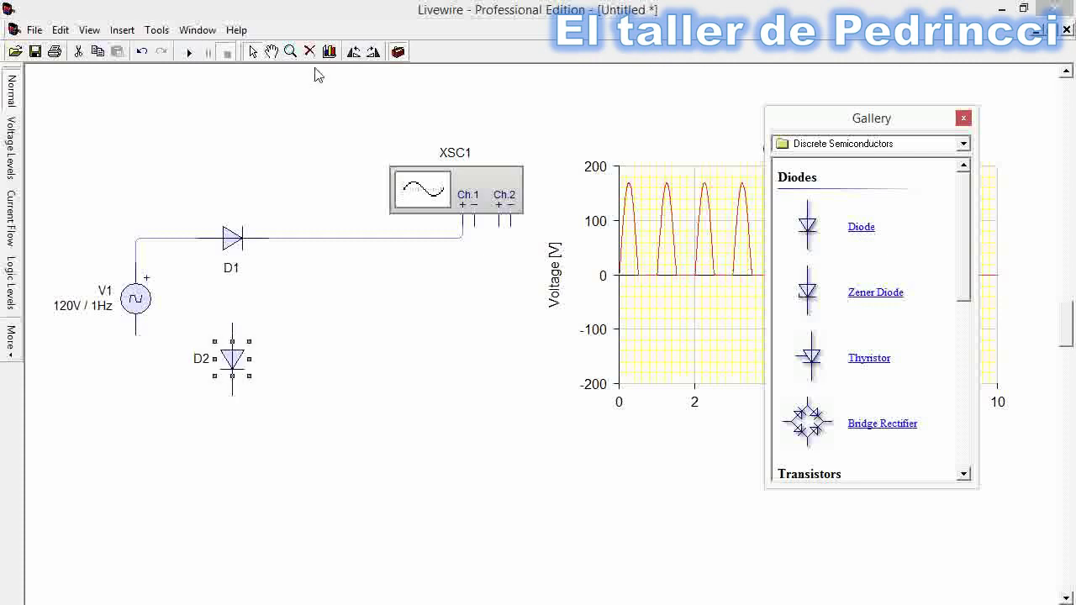
{"action": "left_click", "coordinate": [372, 51]}
{"action": "left_click", "coordinate": [963, 117]}
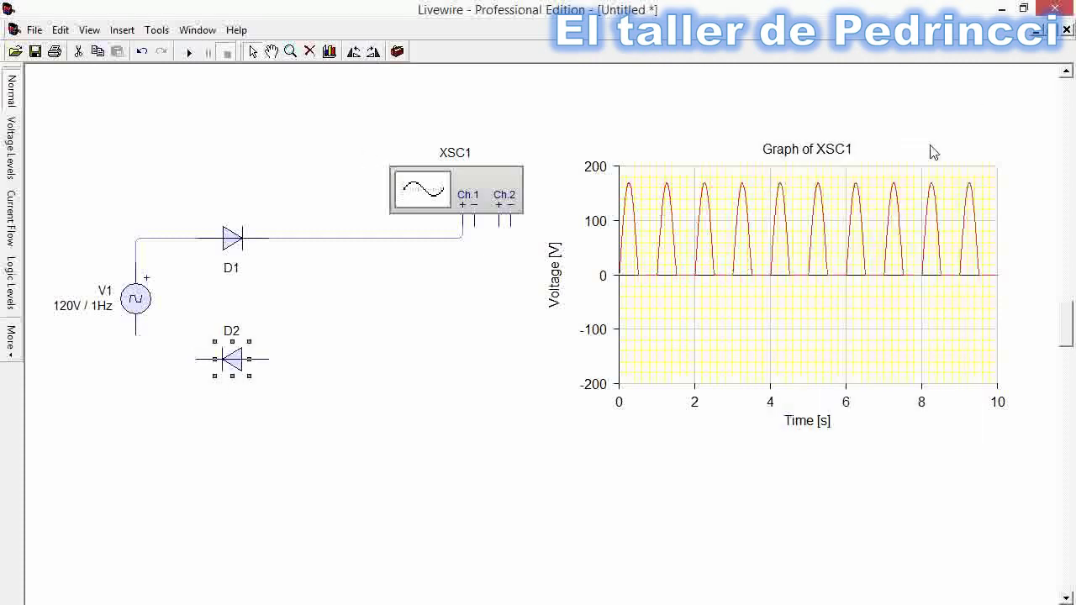
Wire the second diode between V1's negative terminal and the channel 1 negative input, and run the simulation.
{"action": "left_click_drag", "start_coordinate": [135, 334], "coordinate": [197, 359]}
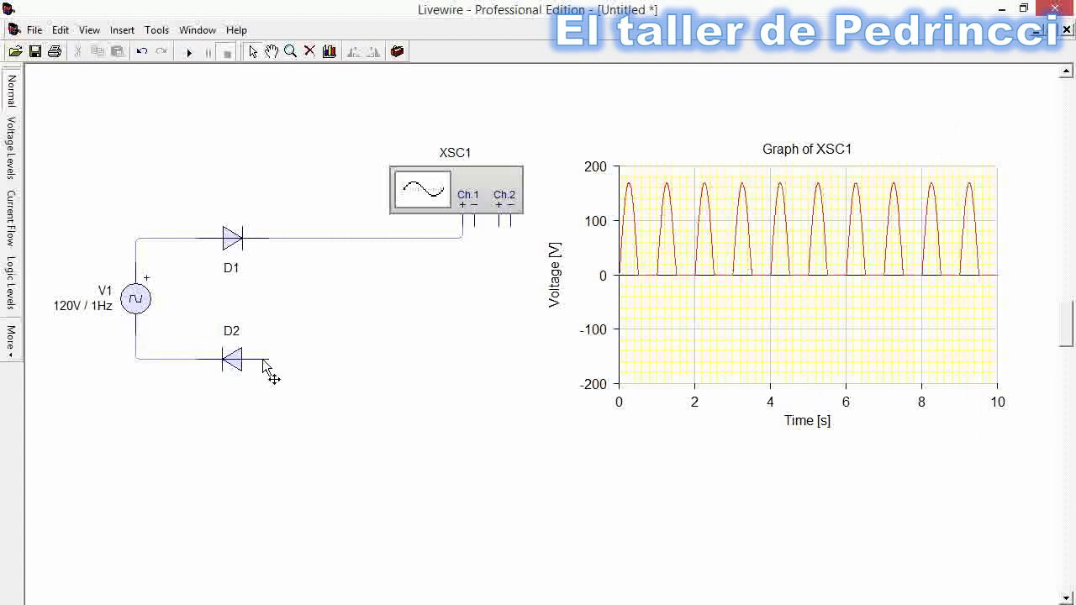
{"action": "mouse_move", "coordinate": [265, 359]}
{"action": "left_mouse_down"}
{"action": "mouse_move", "coordinate": [481, 359]}
{"action": "mouse_move", "coordinate": [475, 222]}
{"action": "left_mouse_up"}
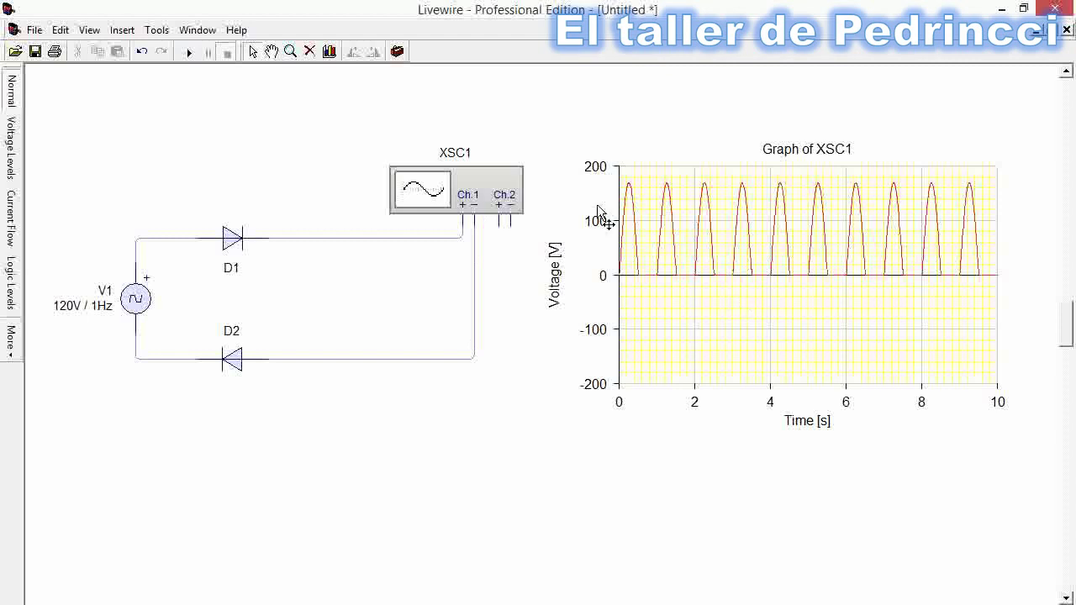
{"action": "left_click", "coordinate": [188, 54]}
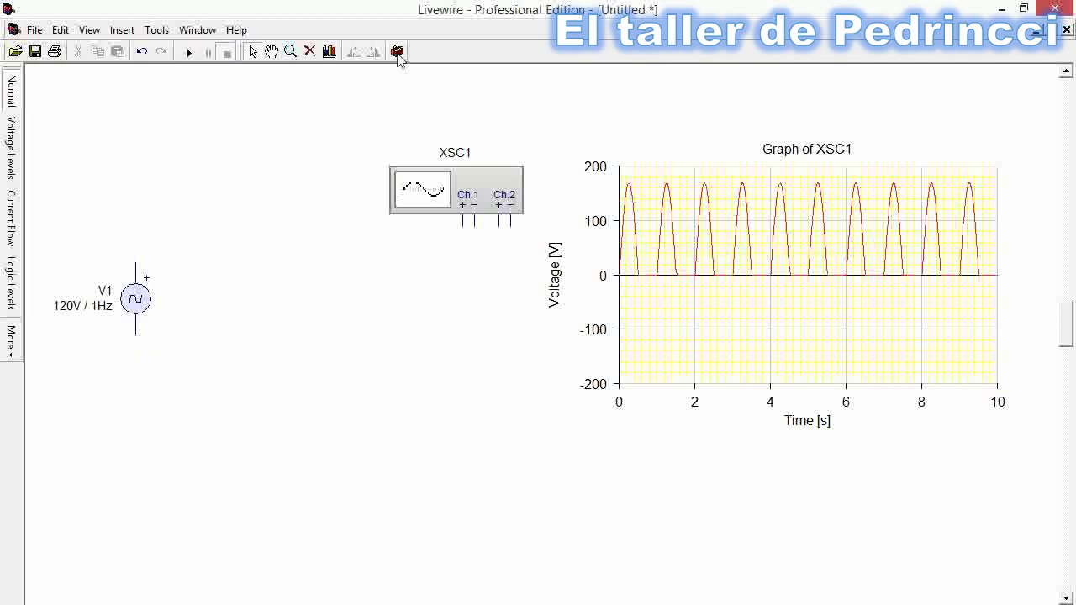
Add a Bridge Rectifier from the Discrete Semiconductors between V1 and the oscilloscope, and align it level with V1.
{"action": "left_click", "coordinate": [398, 52]}
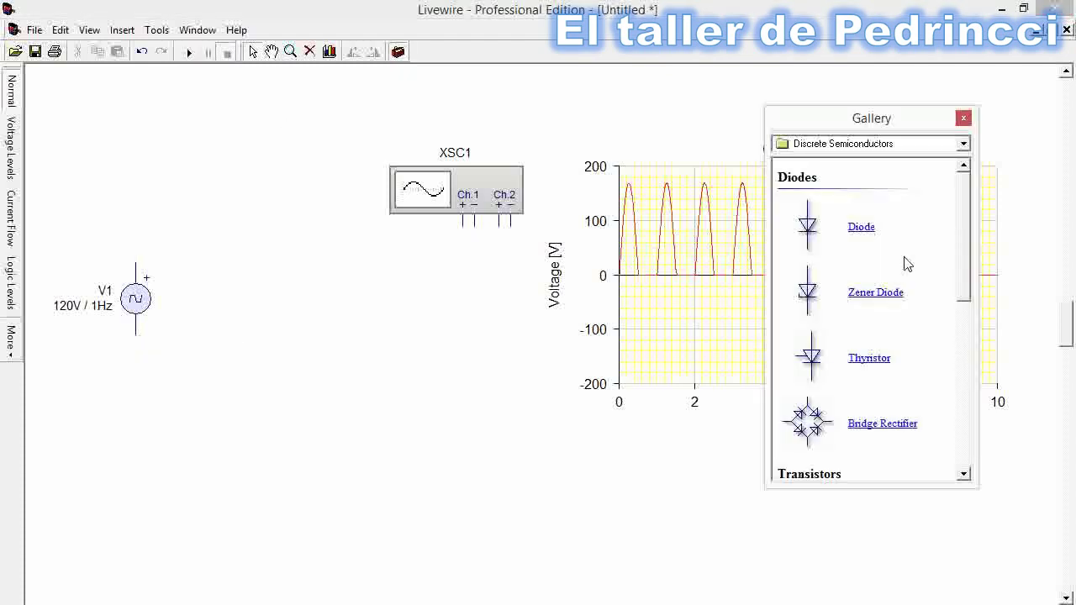
{"action": "scroll", "coordinate": [908, 264], "scroll_direction": "down", "scroll_amount": 1}
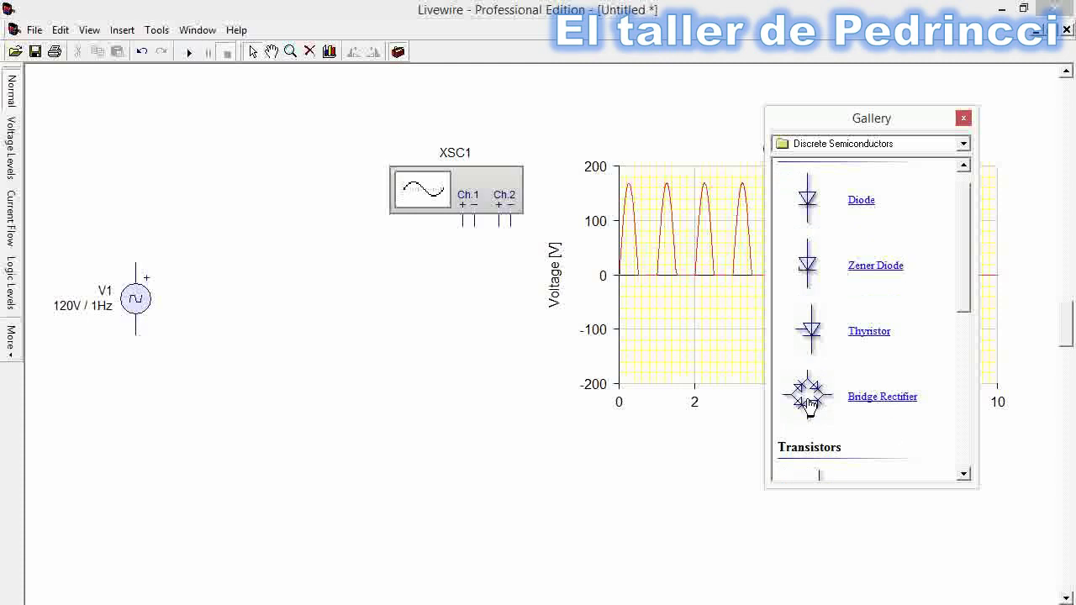
{"action": "left_click_drag", "start_coordinate": [809, 406], "coordinate": [283, 289]}
{"action": "left_click_drag", "start_coordinate": [282, 285], "coordinate": [282, 286]}
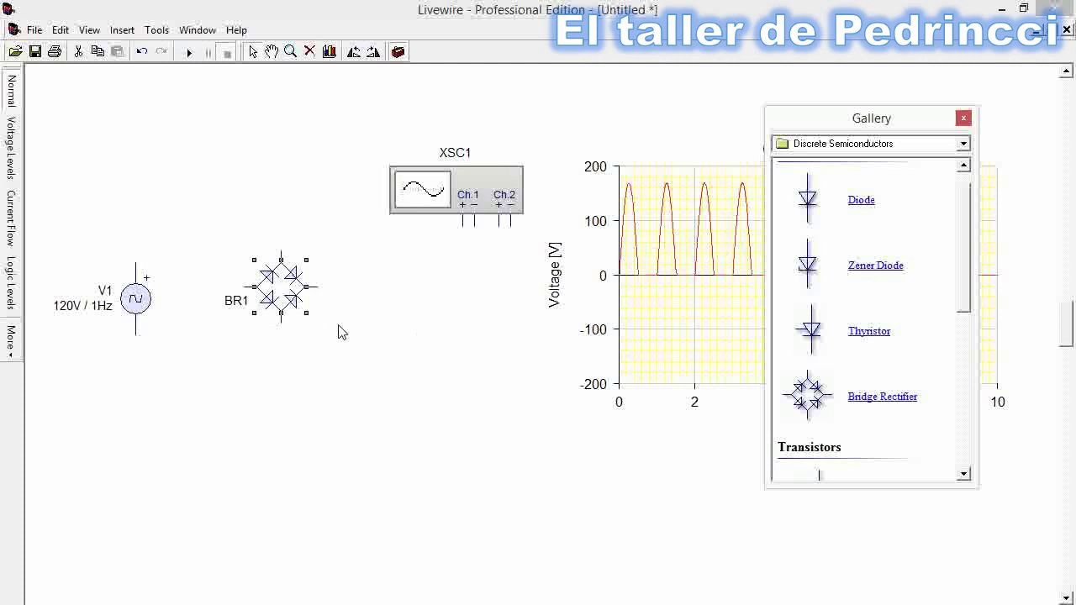
{"action": "left_click", "coordinate": [963, 119]}
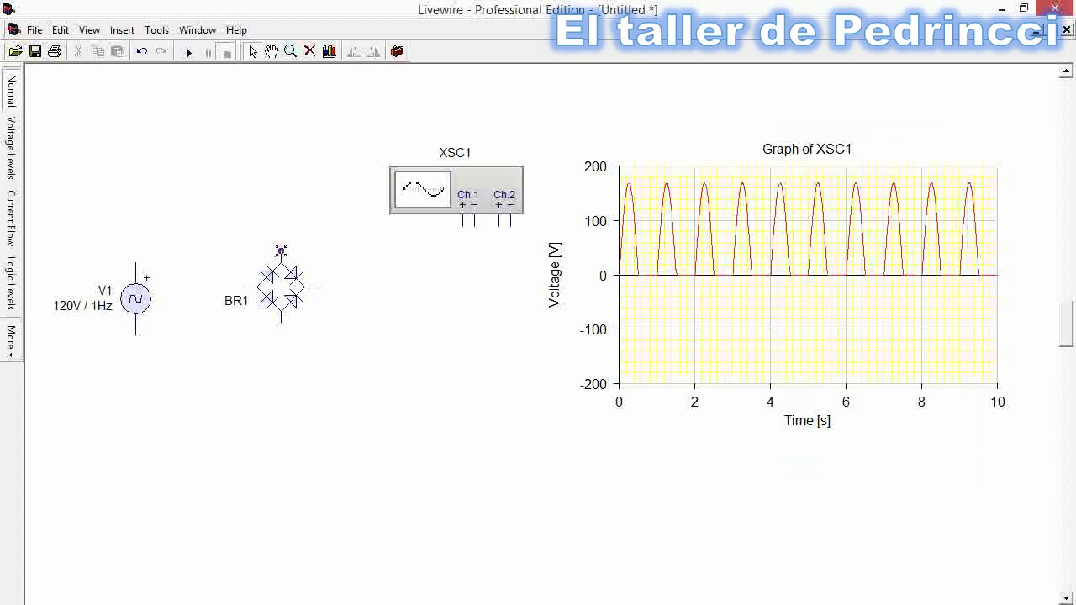
{"action": "left_click", "coordinate": [290, 308]}
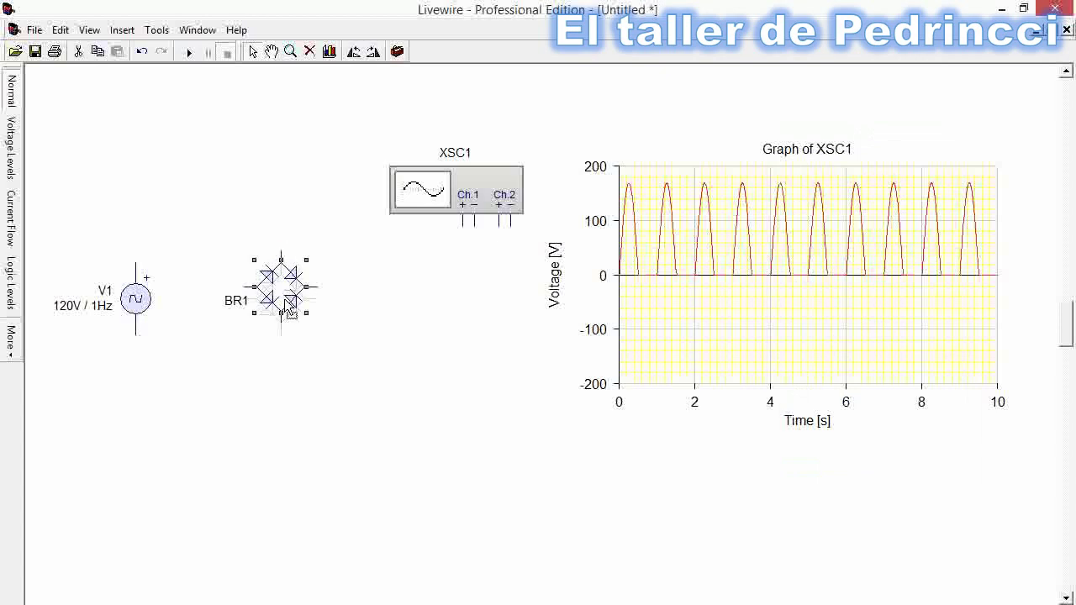
{"action": "left_click_drag", "start_coordinate": [289, 308], "coordinate": [289, 319]}
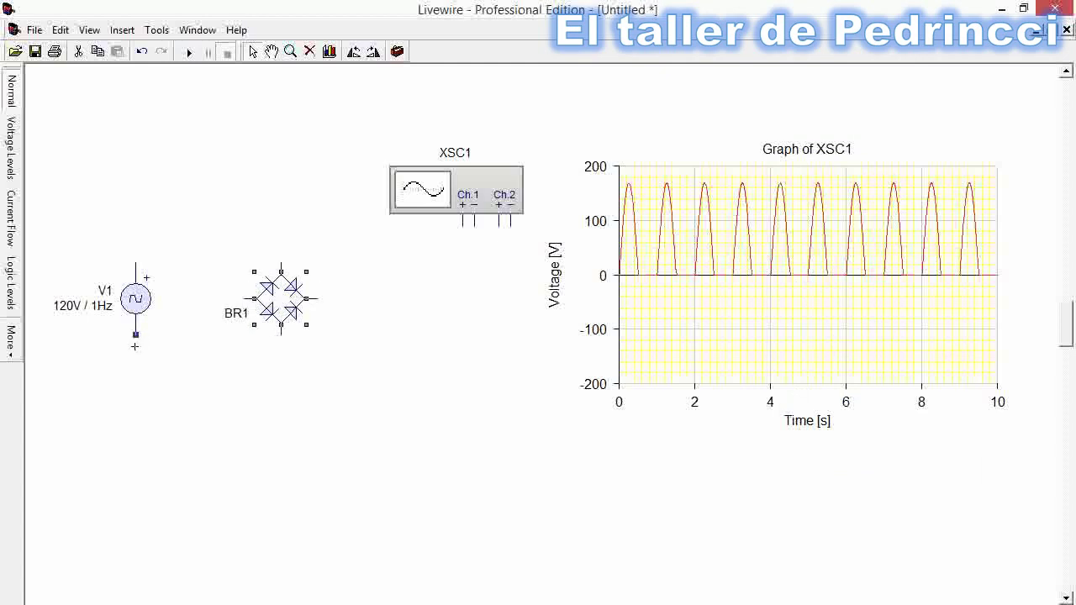
Wire V1 to the bridge's upper and lower terminals, its right terminal to channel 1 positive and left to negative, and run the simulation.
{"action": "mouse_move", "coordinate": [134, 346]}
{"action": "left_mouse_down"}
{"action": "mouse_move", "coordinate": [137, 371]}
{"action": "mouse_move", "coordinate": [280, 378]}
{"action": "mouse_move", "coordinate": [282, 336]}
{"action": "left_mouse_up"}
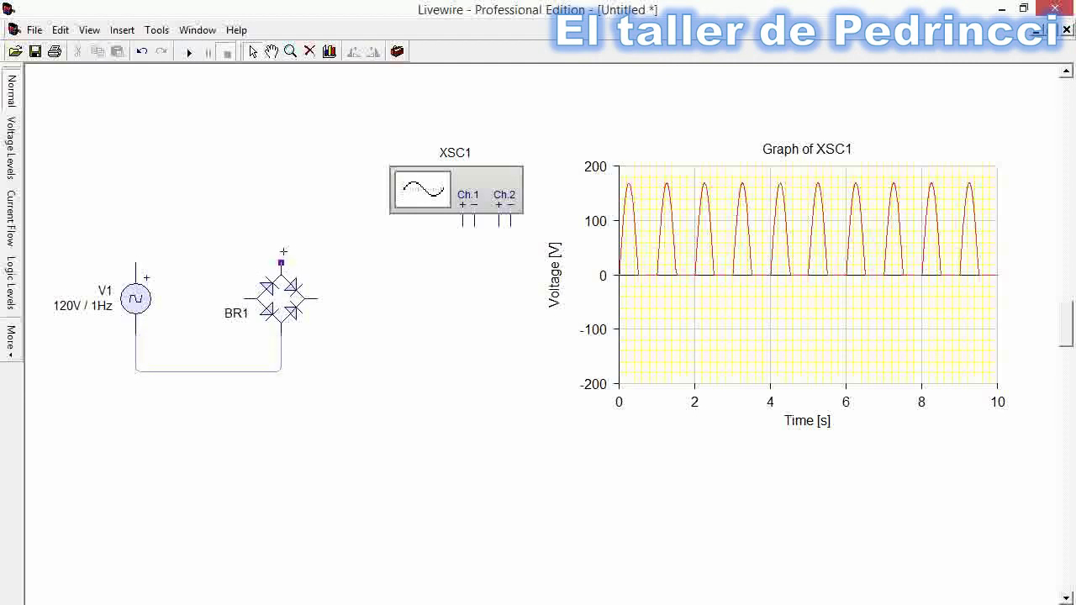
{"action": "left_click_drag", "start_coordinate": [283, 251], "coordinate": [135, 262]}
{"action": "left_click_drag", "start_coordinate": [358, 307], "coordinate": [463, 232]}
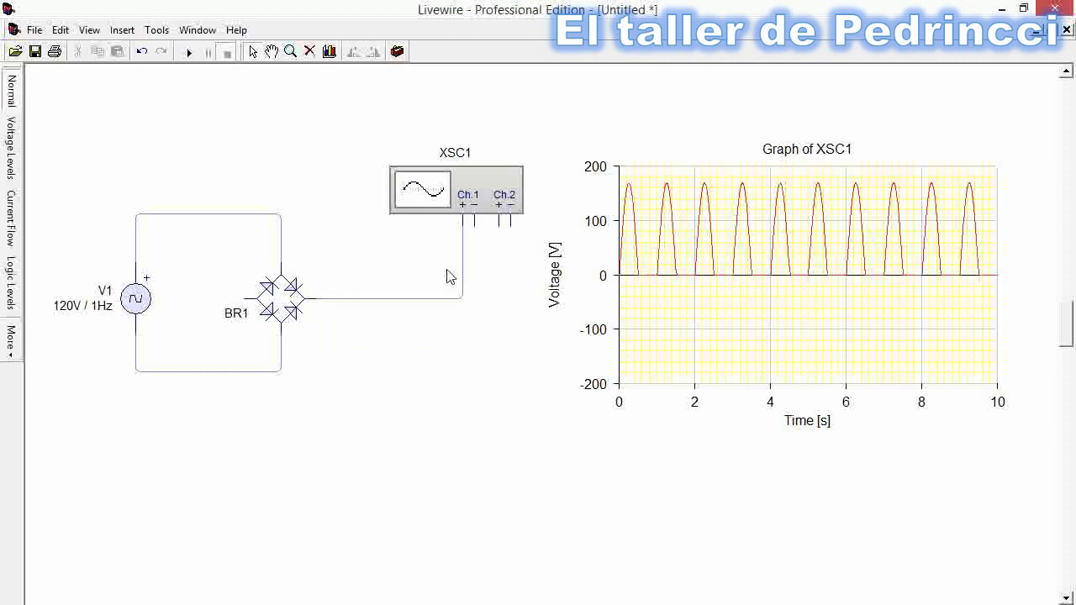
{"action": "left_click_drag", "start_coordinate": [245, 298], "coordinate": [475, 222]}
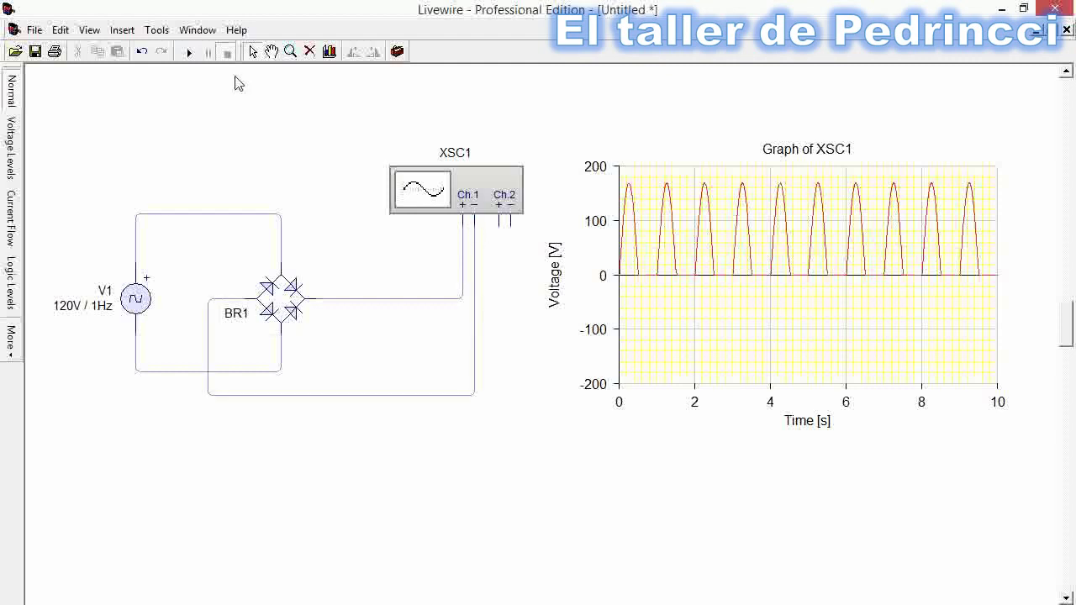
{"action": "left_click", "coordinate": [188, 52]}
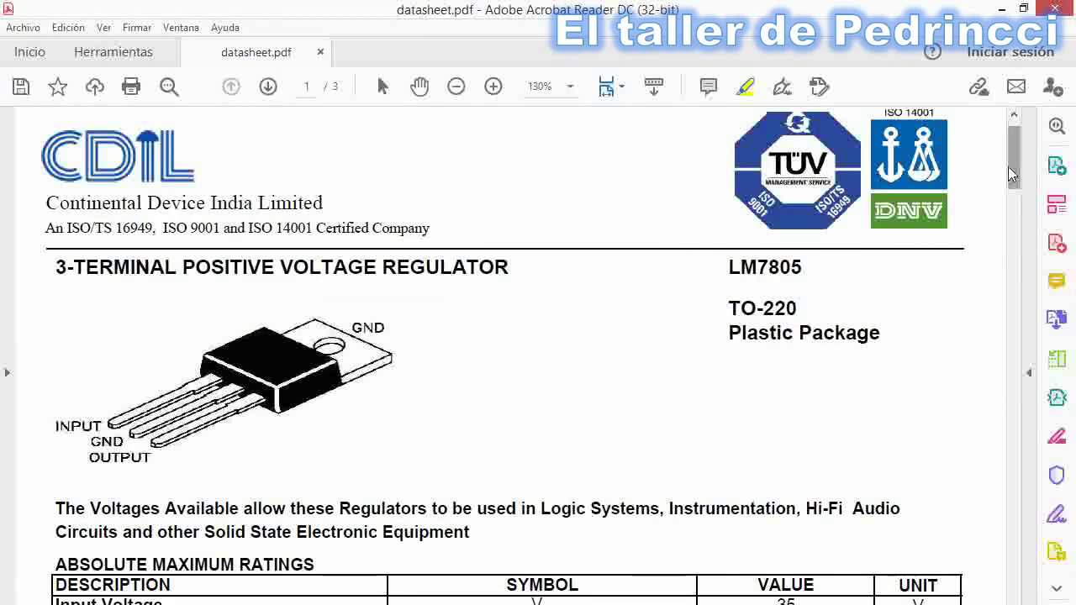
Switch to datasheet.pdf in Acrobat Reader and highlight the LM7805 part number and the INPUT, GND and OUTPUT pin labels.
{"action": "left_click_drag", "start_coordinate": [1008, 166], "coordinate": [1014, 174]}
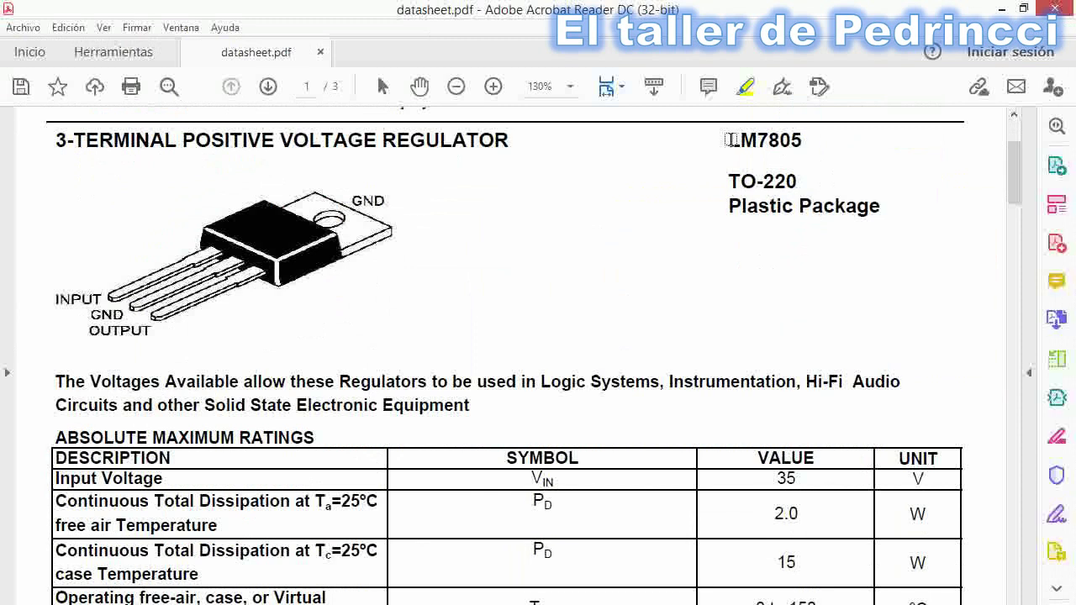
{"action": "left_click_drag", "start_coordinate": [728, 140], "coordinate": [803, 141]}
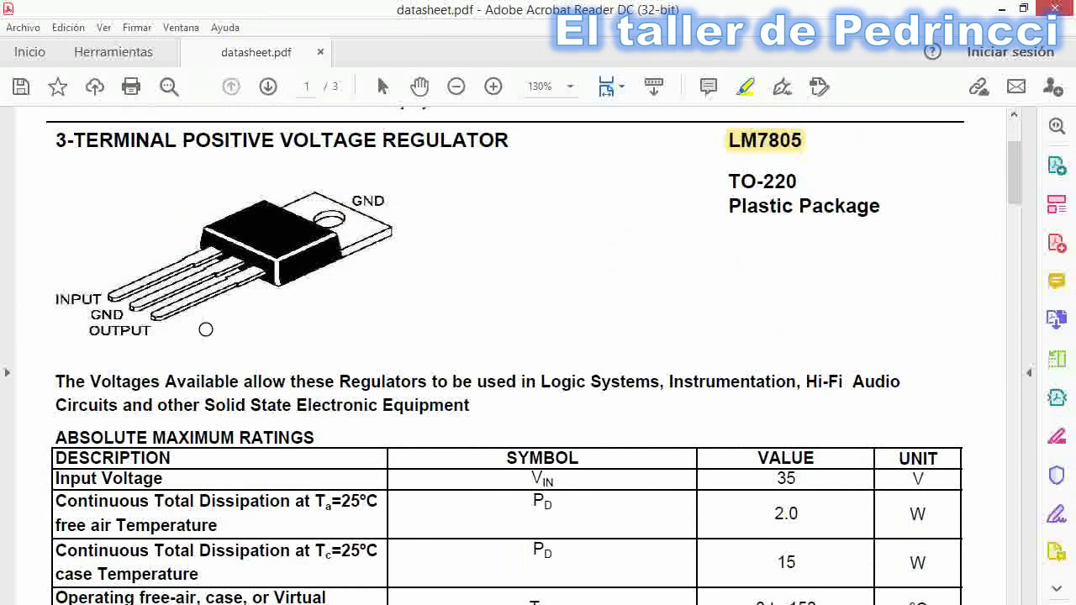
{"action": "left_click_drag", "start_coordinate": [57, 299], "coordinate": [161, 333]}
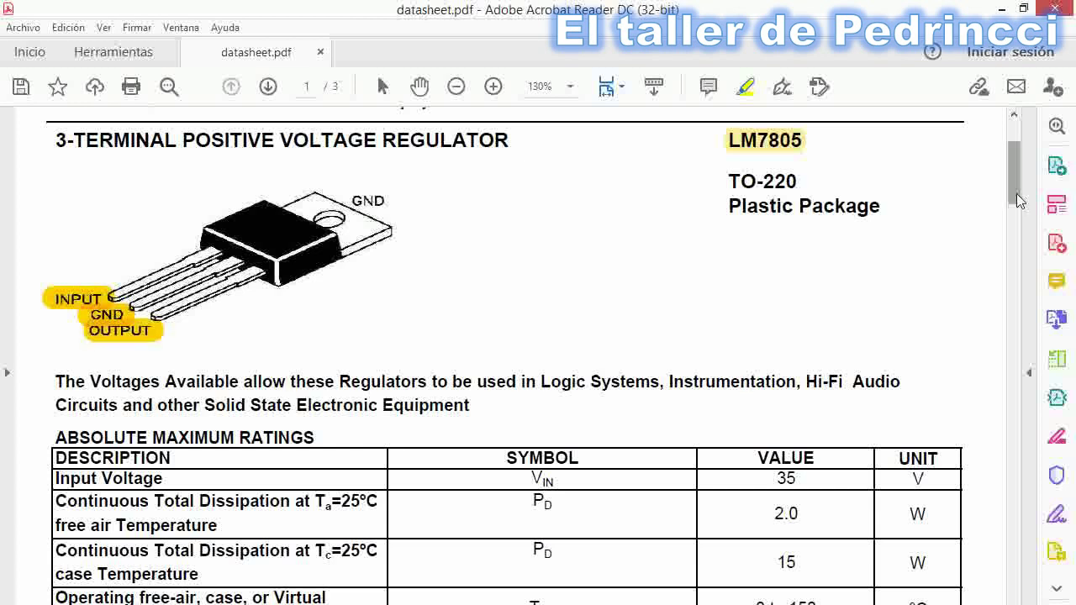
Highlight the Input Voltage description and its value of 35 in the Absolute Maximum Ratings table.
{"action": "left_click_drag", "start_coordinate": [1019, 200], "coordinate": [1018, 202]}
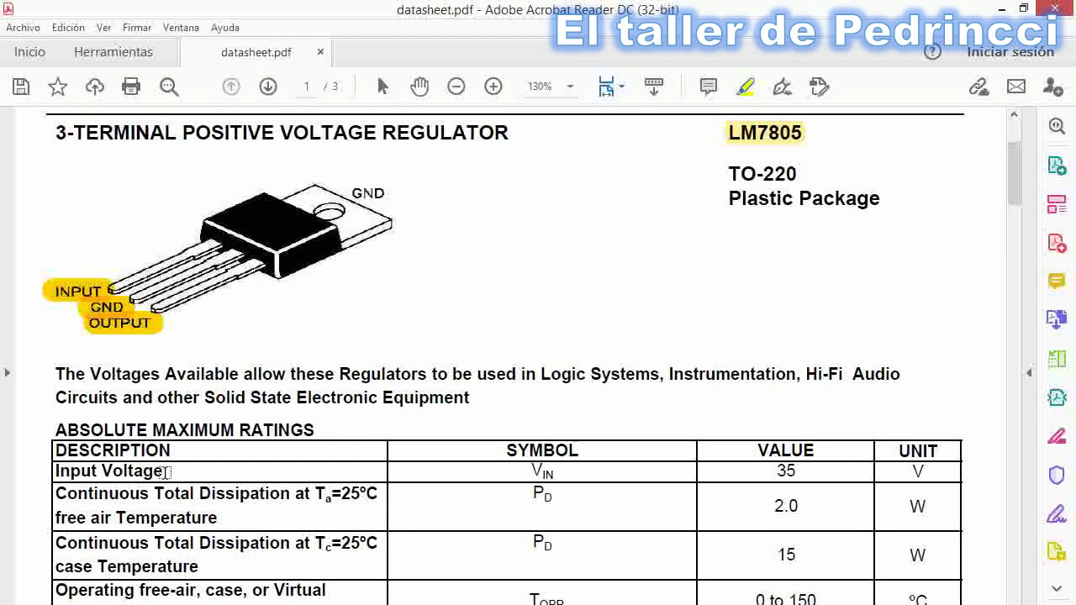
{"action": "left_click_drag", "start_coordinate": [166, 473], "coordinate": [72, 472]}
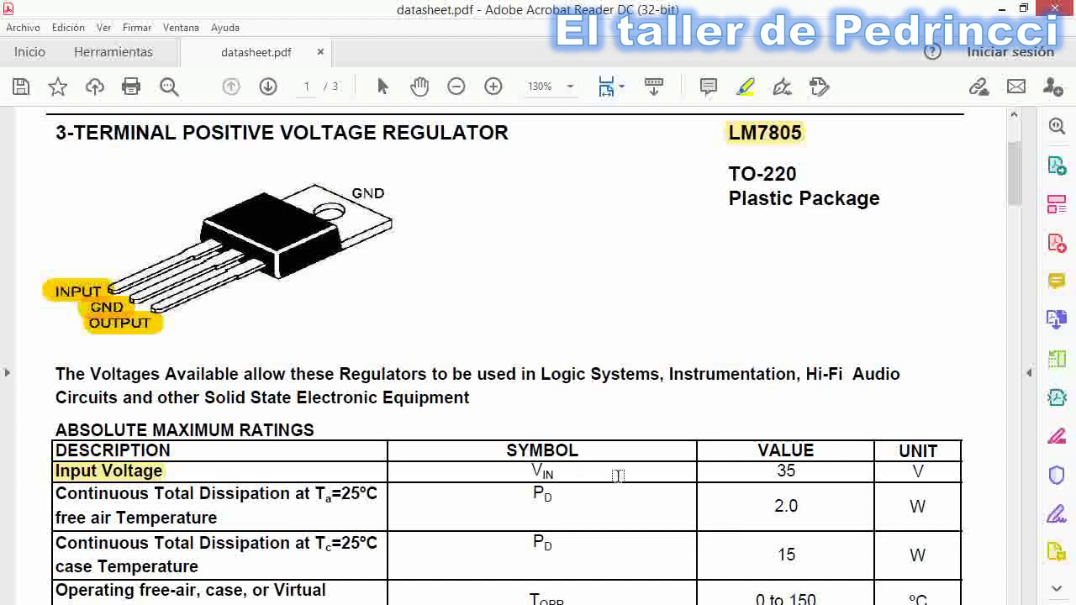
{"action": "left_click_drag", "start_coordinate": [803, 472], "coordinate": [776, 472]}
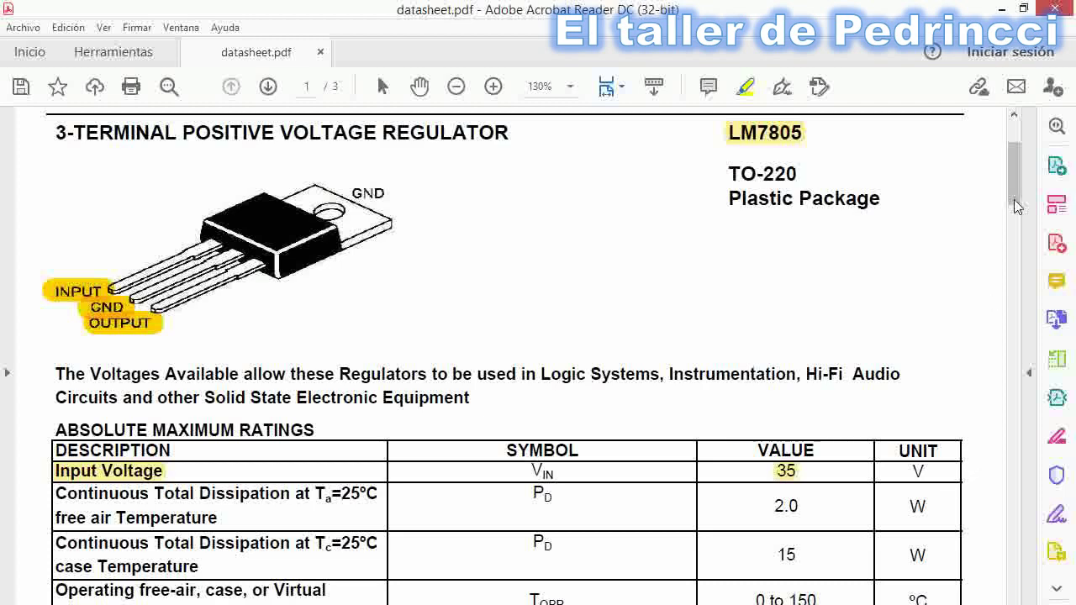
Highlight the 10 V input and 500 mA output current conditions under the Electrical Characteristics heading.
{"action": "scroll", "coordinate": [1017, 211], "scroll_direction": "down", "scroll_amount": 3}
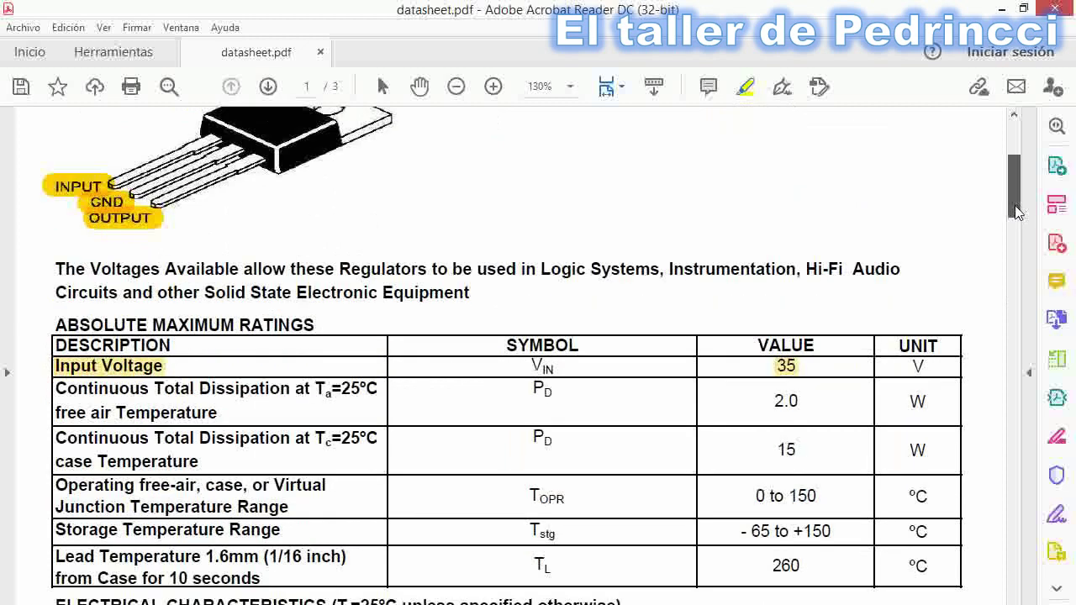
{"action": "left_click_drag", "start_coordinate": [1018, 212], "coordinate": [1024, 269]}
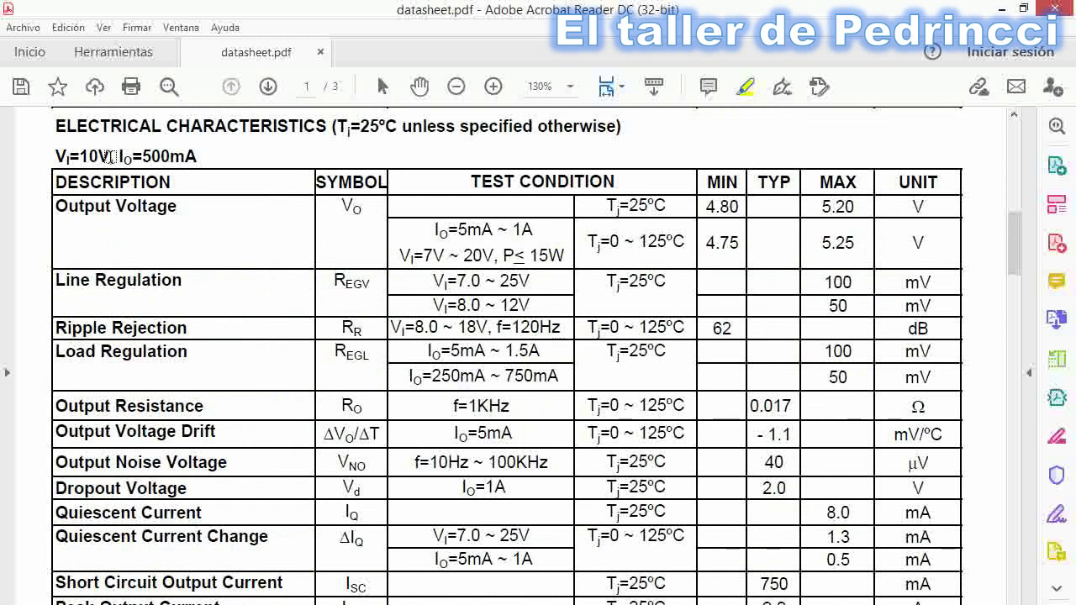
{"action": "left_click_drag", "start_coordinate": [110, 156], "coordinate": [56, 155]}
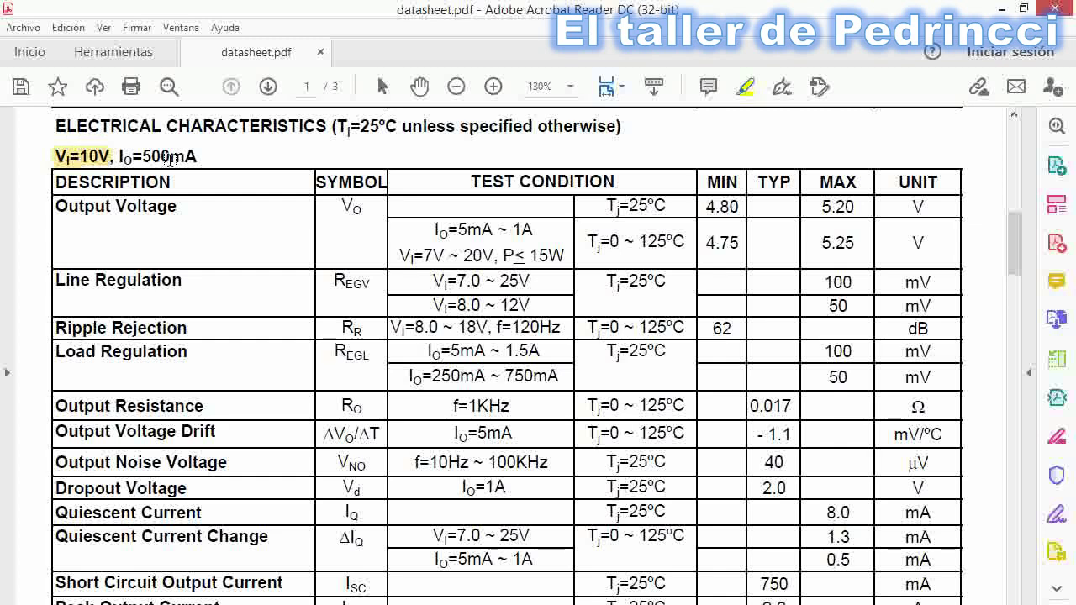
{"action": "left_click_drag", "start_coordinate": [202, 156], "coordinate": [122, 155]}
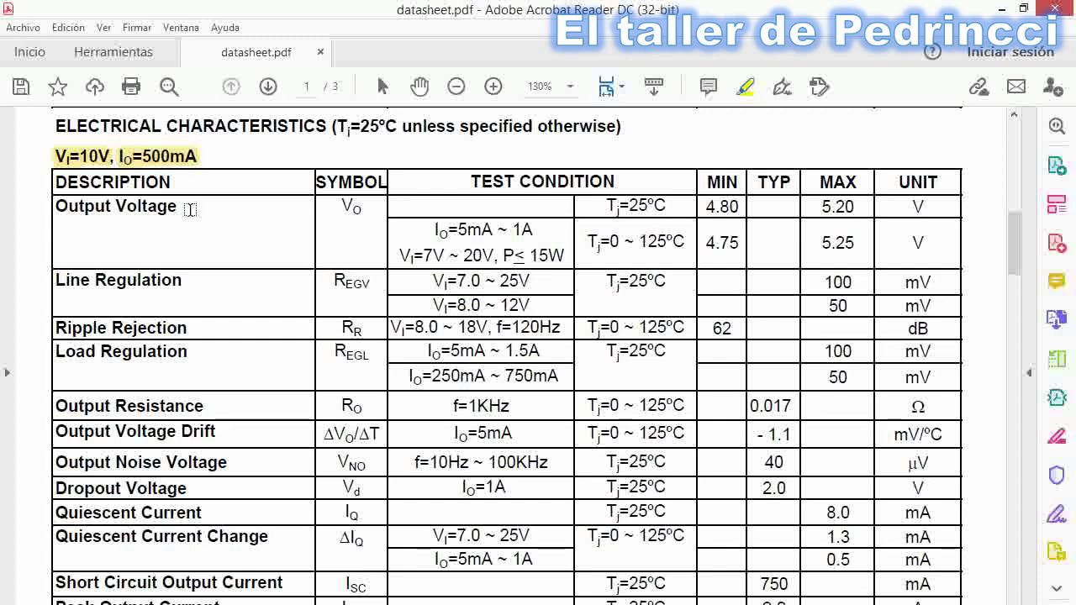
Highlight the Output Voltage description with its minimum of 4.80 and maximum of 5.20 in the Electrical Characteristics table.
{"action": "left_click_drag", "start_coordinate": [190, 209], "coordinate": [81, 208]}
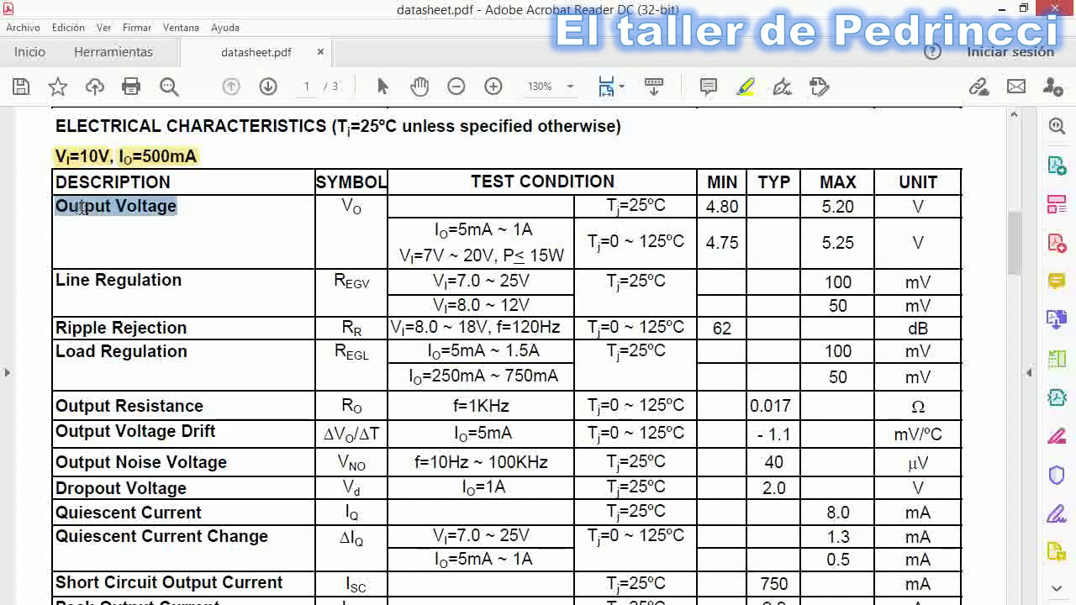
{"action": "left_click", "coordinate": [182, 293]}
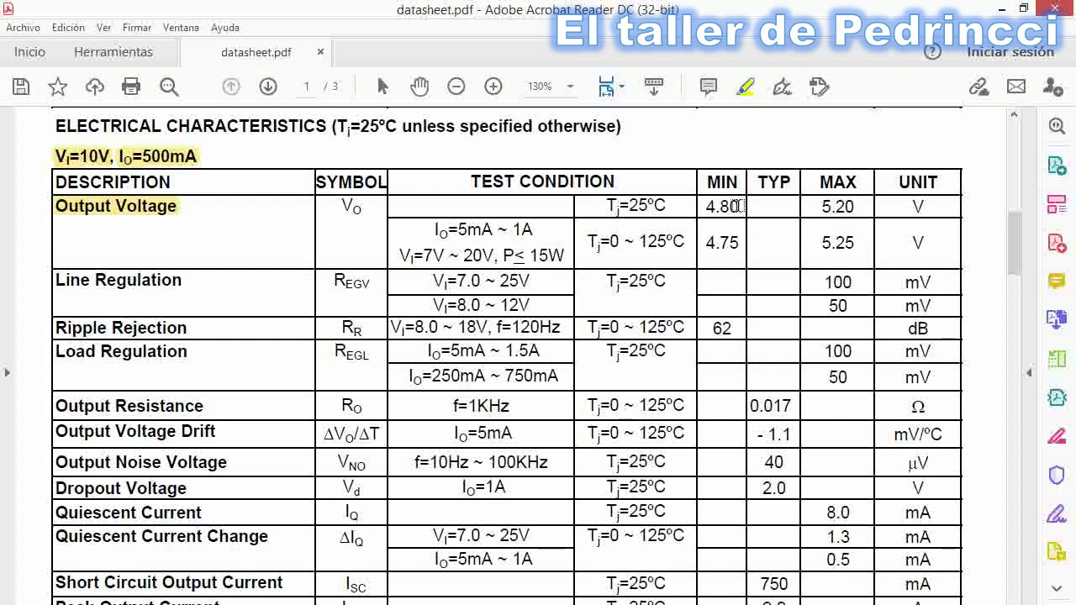
{"action": "left_click_drag", "start_coordinate": [737, 206], "coordinate": [707, 207]}
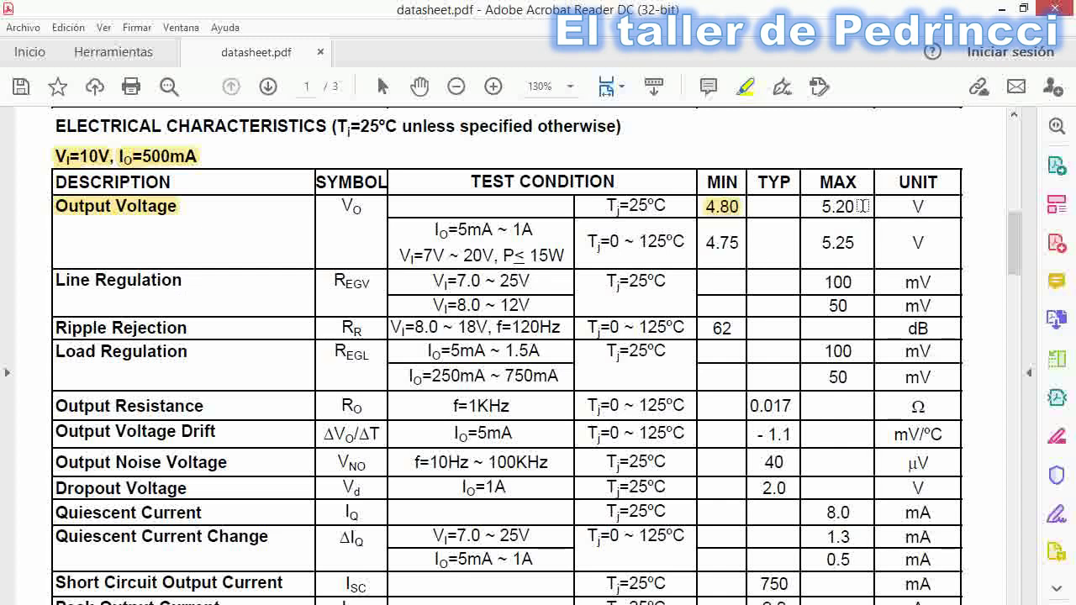
{"action": "left_click_drag", "start_coordinate": [863, 206], "coordinate": [821, 207]}
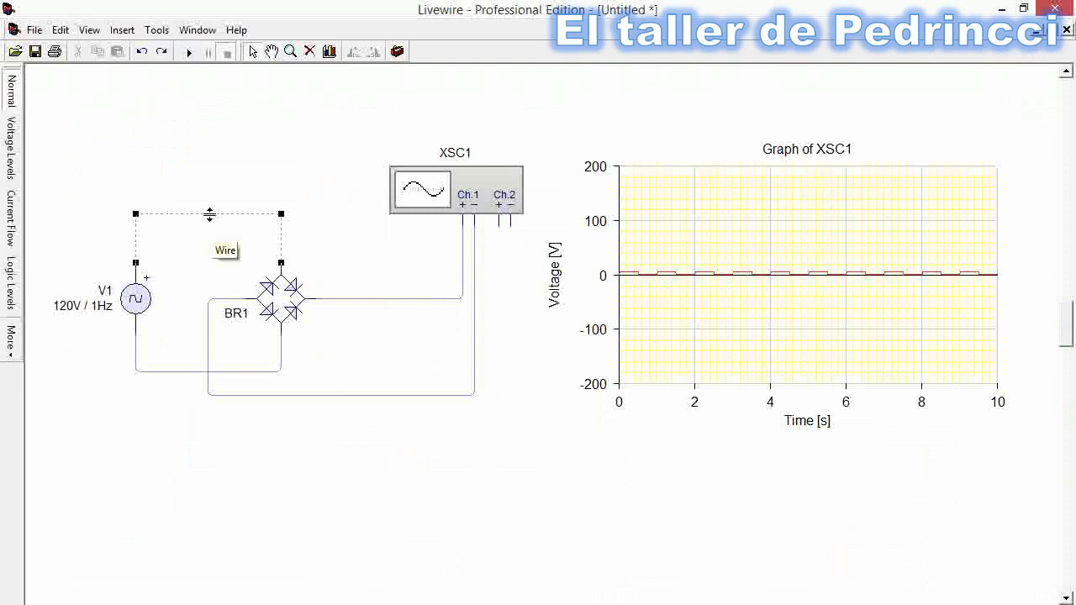
Switch back to Livewire, delete both wires between V1 and the bridge rectifier, and move V1 up to the oscilloscope's level.
{"action": "key", "text": "Delete"}
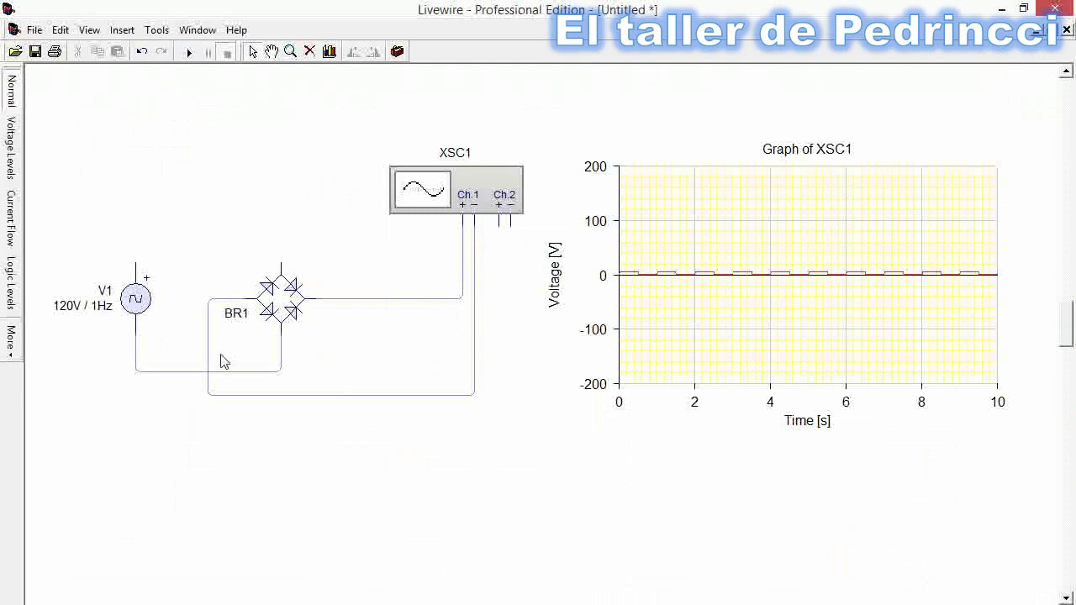
{"action": "left_click", "coordinate": [212, 370]}
{"action": "key", "text": "Delete"}
{"action": "left_click", "coordinate": [137, 300]}
{"action": "left_click_drag", "start_coordinate": [138, 301], "coordinate": [112, 182]}
{"action": "left_click", "coordinate": [165, 229]}
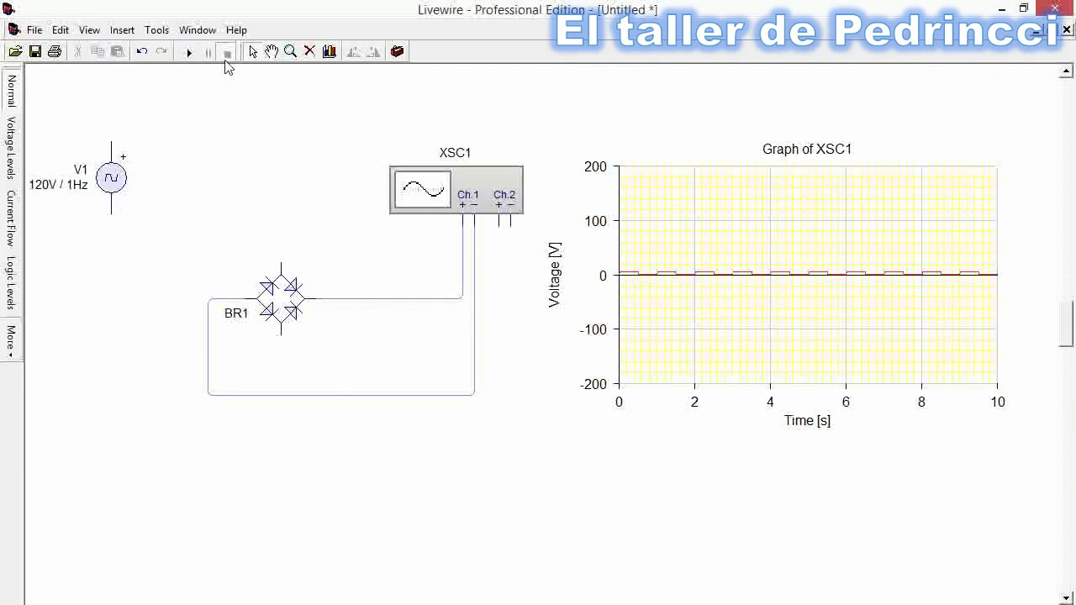
Add a Transformer from the Passive Components to the right of V1, above the bridge rectifier.
{"action": "left_click", "coordinate": [397, 51]}
{"action": "scroll", "coordinate": [965, 173], "scroll_direction": "up", "scroll_amount": 5}
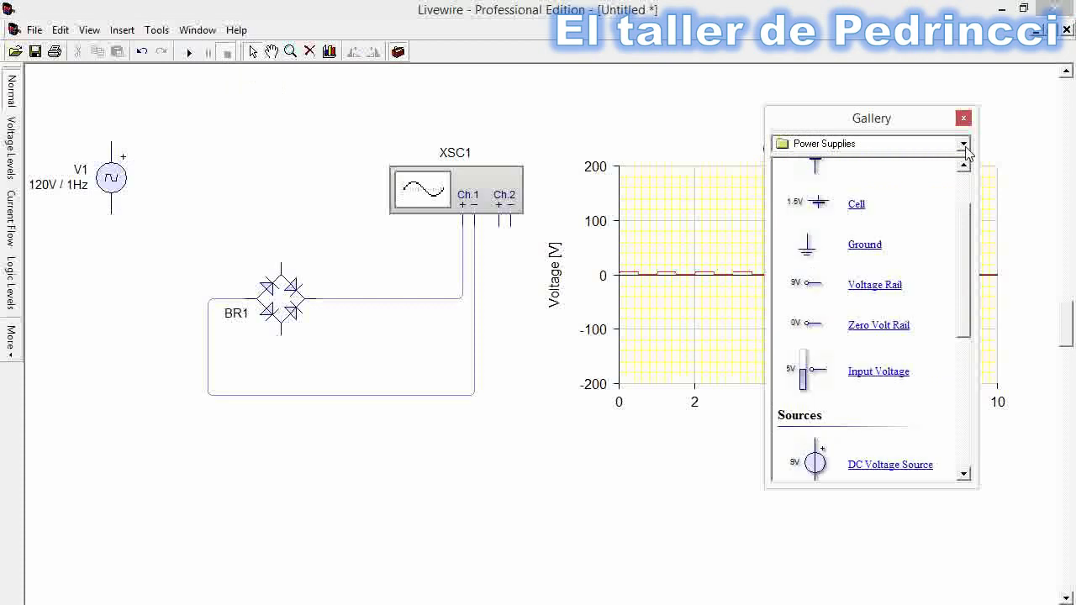
{"action": "left_click", "coordinate": [964, 144]}
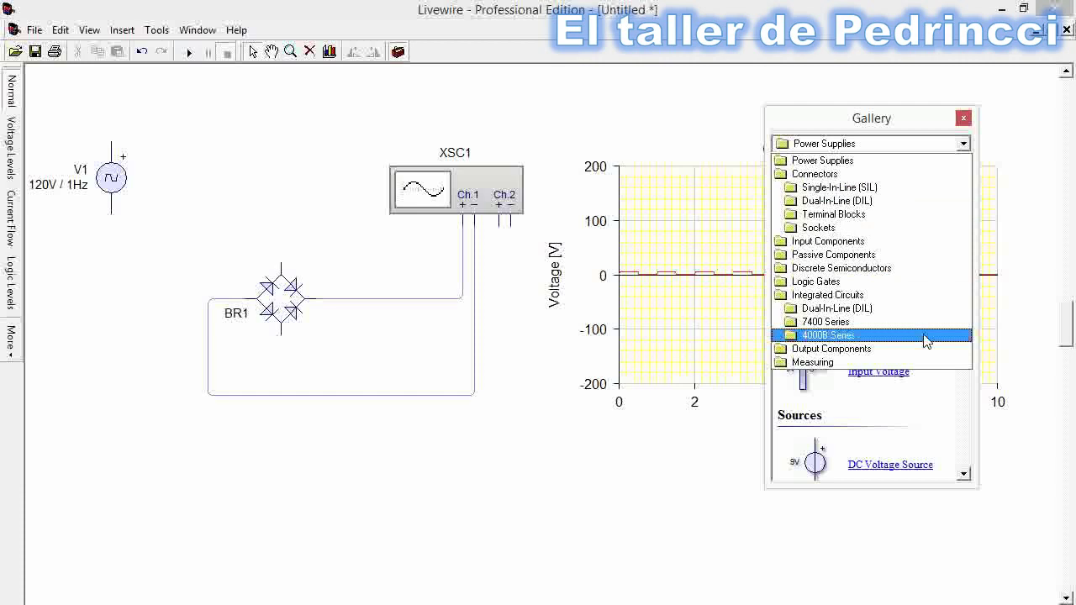
{"action": "left_click", "coordinate": [910, 255]}
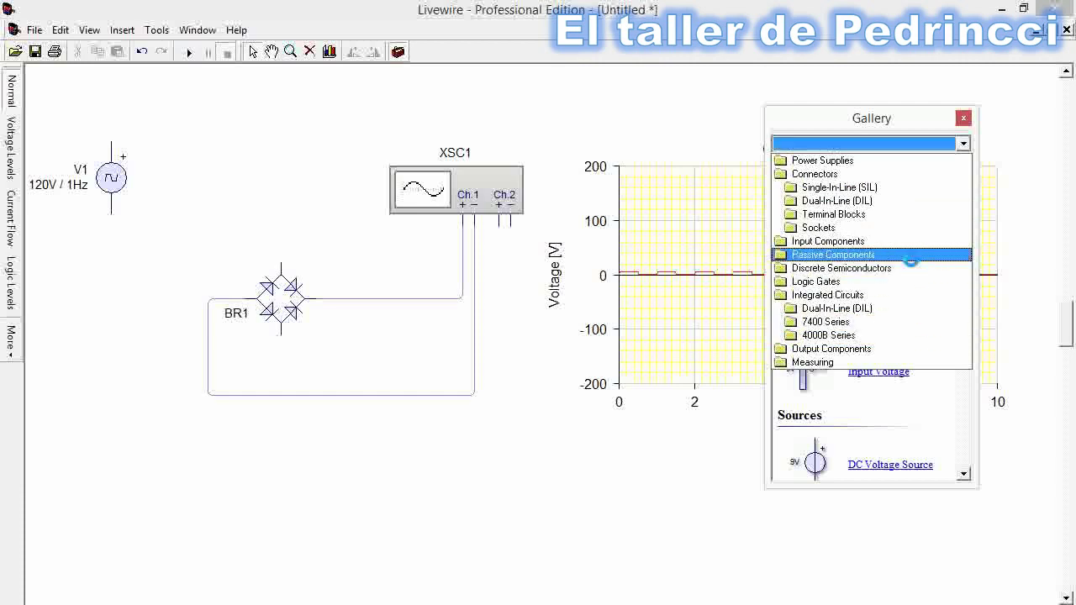
{"action": "left_click_drag", "start_coordinate": [963, 251], "coordinate": [963, 439]}
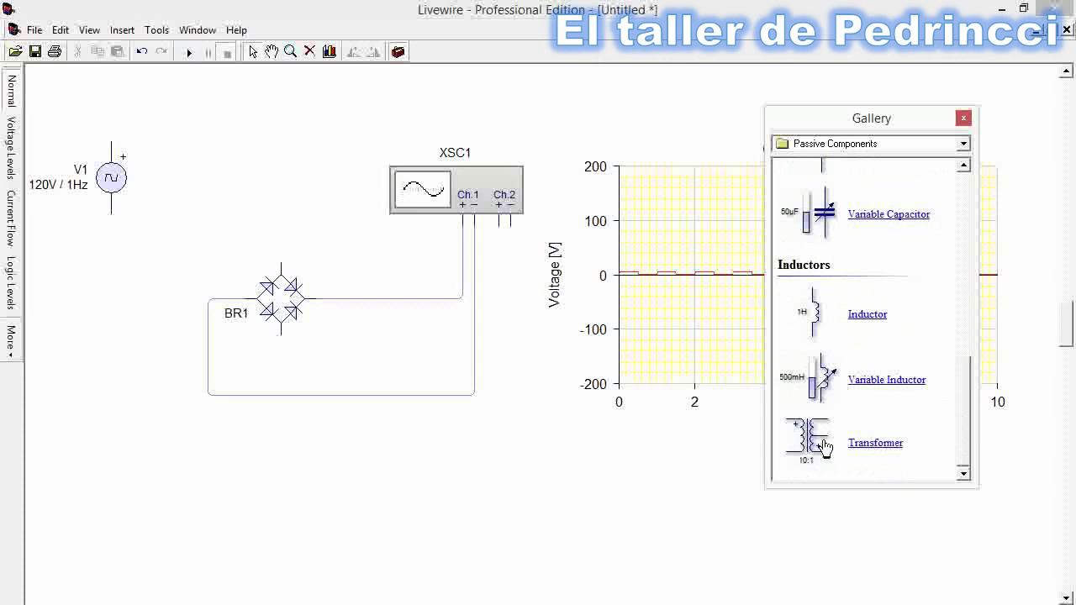
{"action": "left_click_drag", "start_coordinate": [809, 439], "coordinate": [211, 173]}
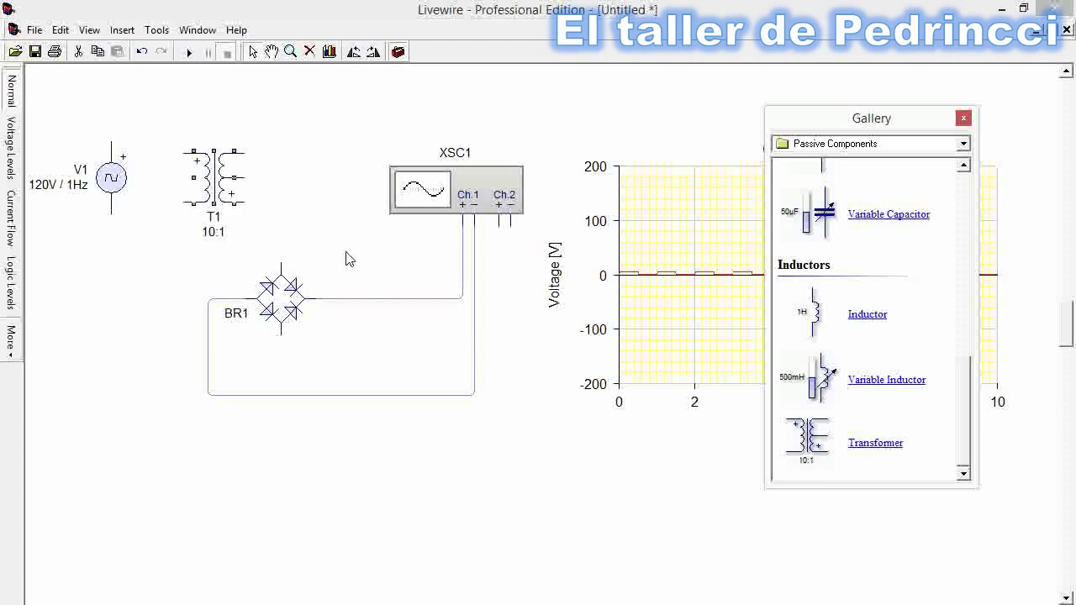
{"action": "left_click", "coordinate": [963, 118]}
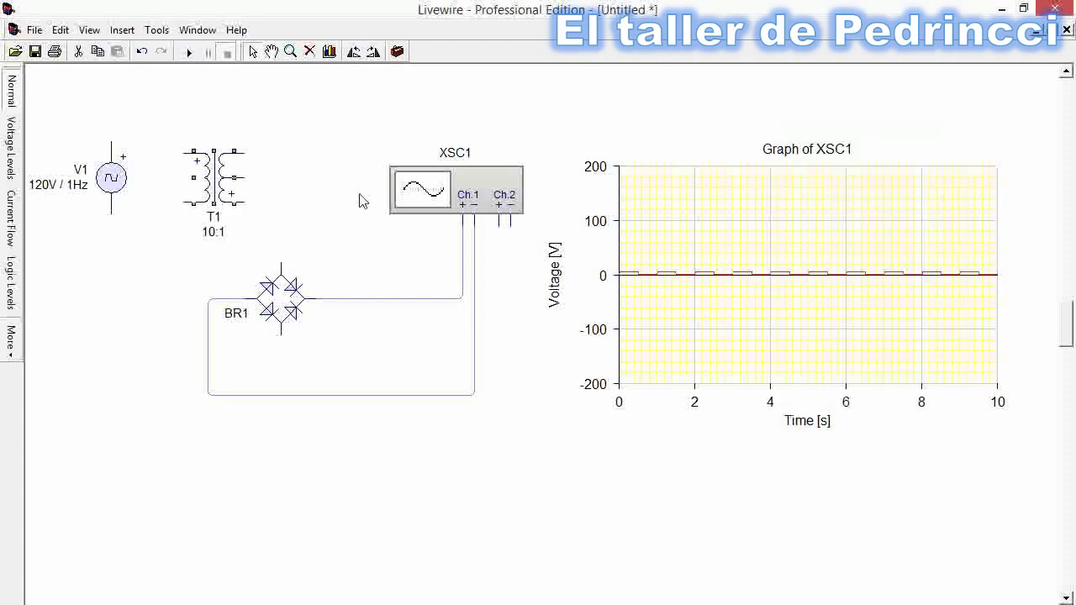
Inspect the transformer's available models and its winding properties, leaving them as they are.
{"action": "right_click", "coordinate": [218, 173]}
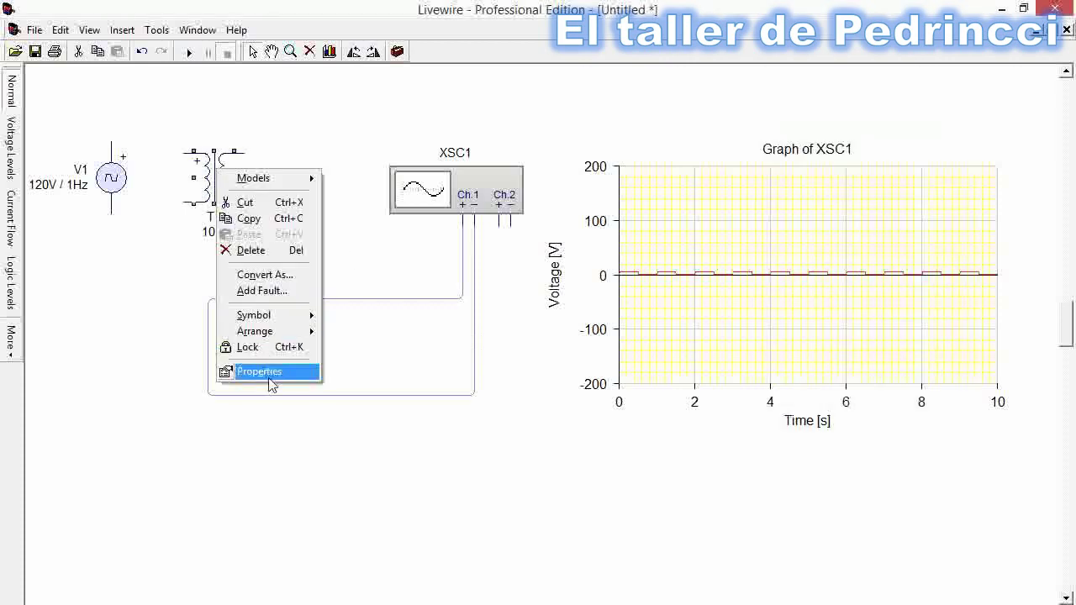
{"action": "mouse_move", "coordinate": [293, 184]}
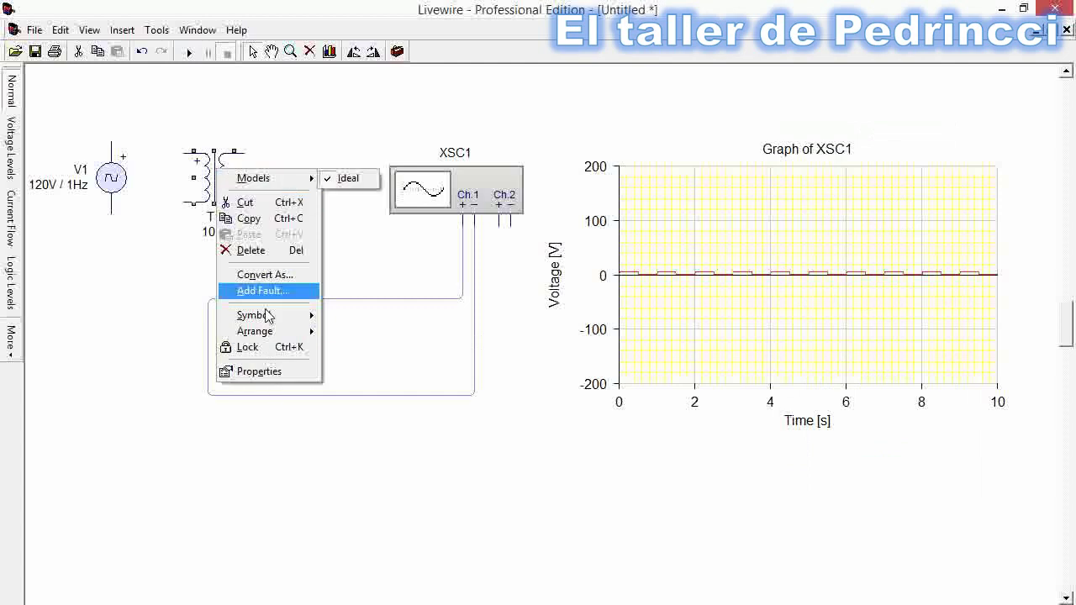
{"action": "left_click", "coordinate": [278, 372]}
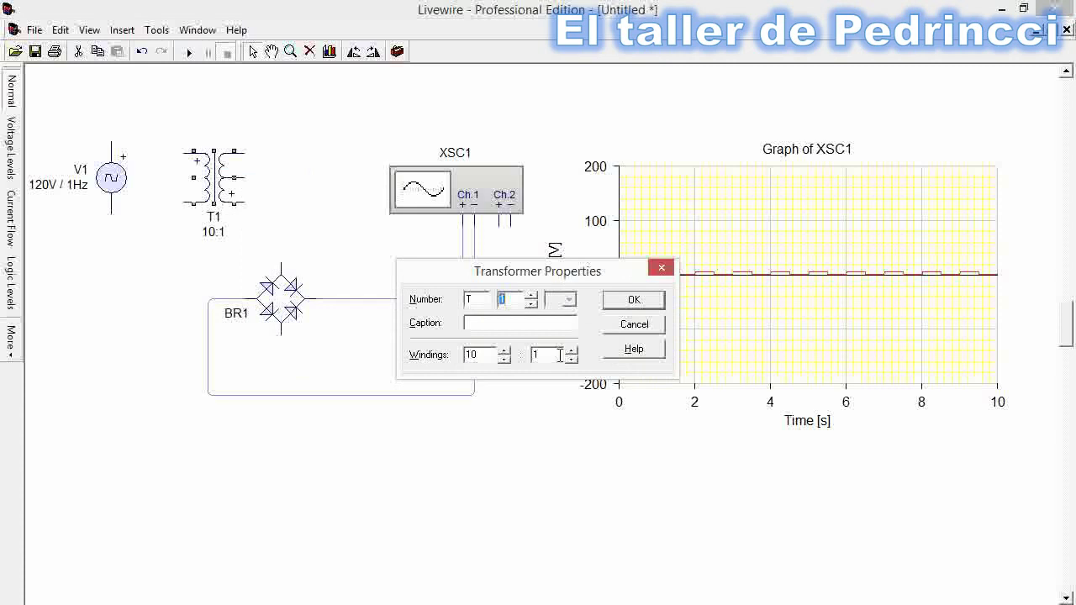
{"action": "left_click", "coordinate": [662, 268]}
Wire V1 to the transformer's primary and connect the two outer secondary terminals to the upper and lower terminals of the bridge rectifier.
{"action": "left_click_drag", "start_coordinate": [169, 241], "coordinate": [111, 214]}
{"action": "mouse_move", "coordinate": [109, 140]}
{"action": "left_mouse_down"}
{"action": "mouse_move", "coordinate": [116, 120]}
{"action": "mouse_move", "coordinate": [180, 119]}
{"action": "mouse_move", "coordinate": [183, 154]}
{"action": "left_mouse_up"}
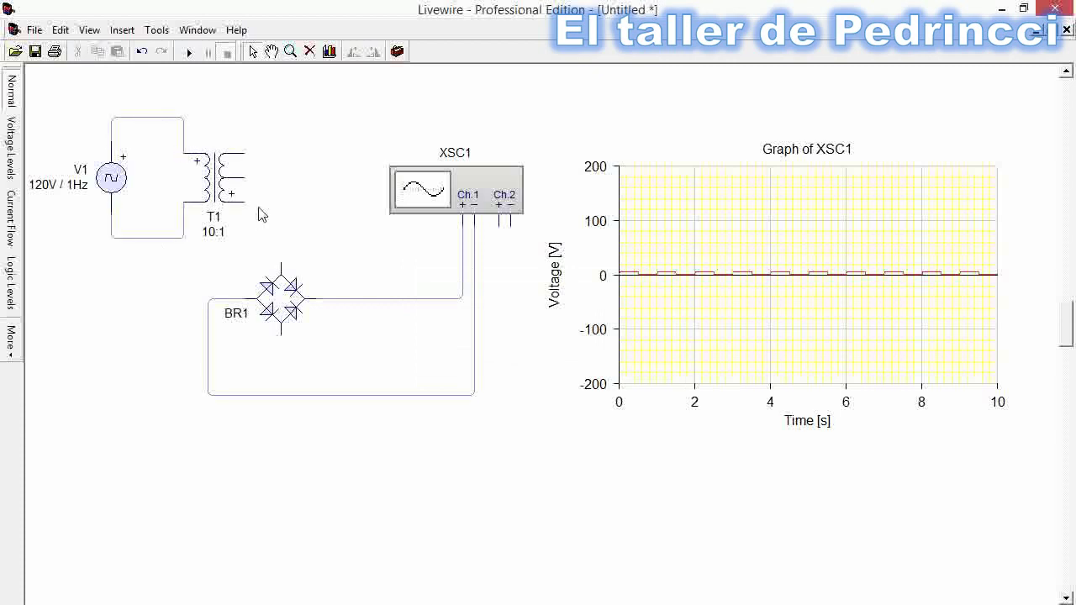
{"action": "mouse_move", "coordinate": [244, 202]}
{"action": "left_mouse_down"}
{"action": "mouse_move", "coordinate": [334, 256]}
{"action": "mouse_move", "coordinate": [256, 244]}
{"action": "mouse_move", "coordinate": [245, 284]}
{"action": "mouse_move", "coordinate": [237, 276]}
{"action": "mouse_move", "coordinate": [168, 291]}
{"action": "mouse_move", "coordinate": [170, 361]}
{"action": "mouse_move", "coordinate": [286, 361]}
{"action": "mouse_move", "coordinate": [282, 336]}
{"action": "left_mouse_up"}
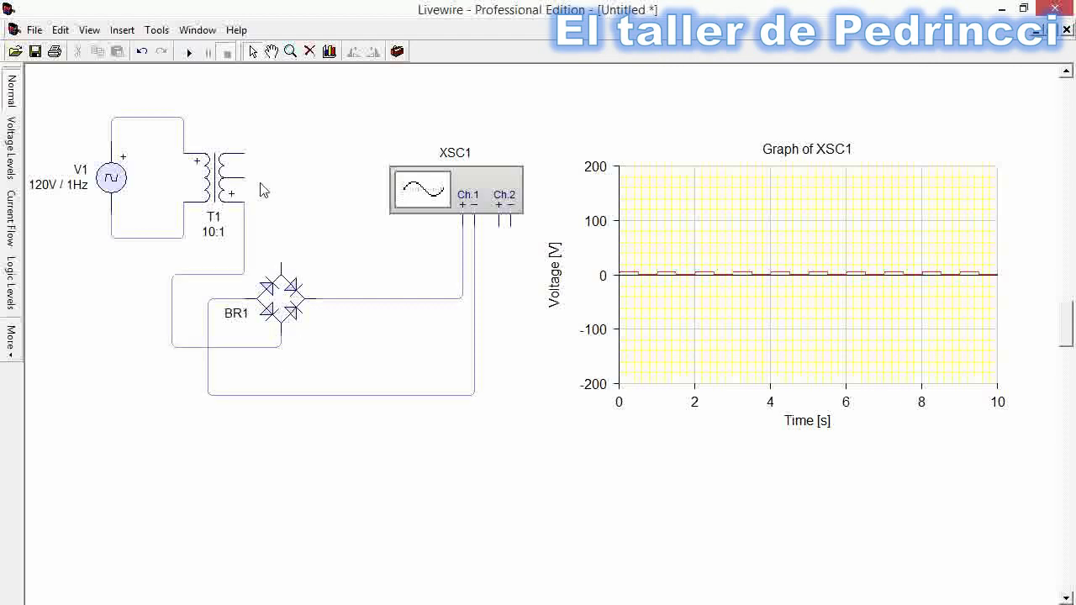
{"action": "left_click_drag", "start_coordinate": [245, 154], "coordinate": [281, 262]}
Run and stop the simulation, and set the oscilloscope graph's voltage range to a maximum of 20 V and a minimum of -20 V.
{"action": "left_click", "coordinate": [188, 53]}
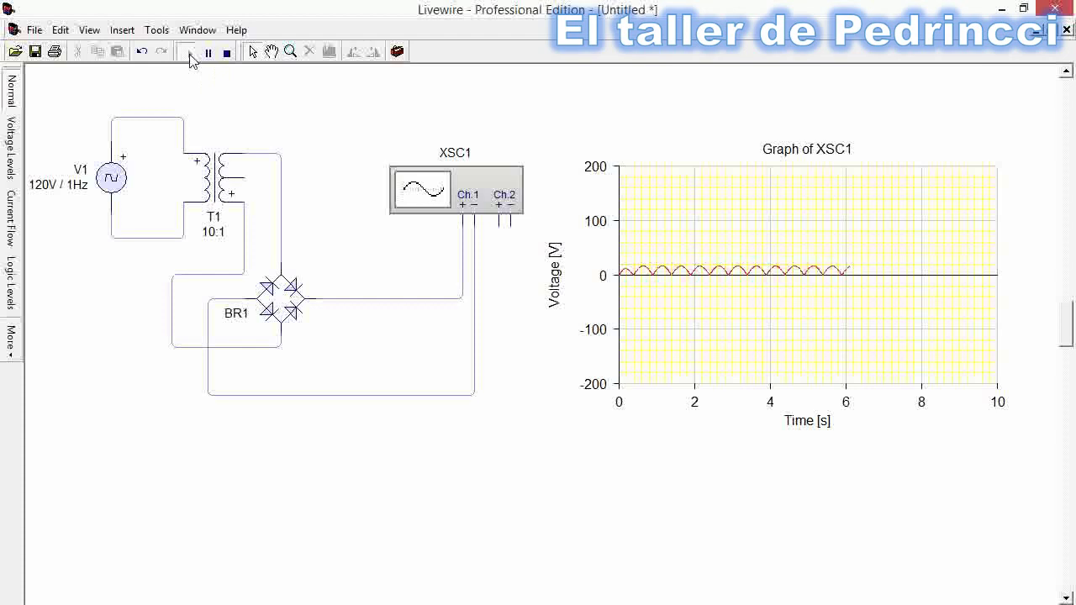
{"action": "left_click", "coordinate": [225, 53]}
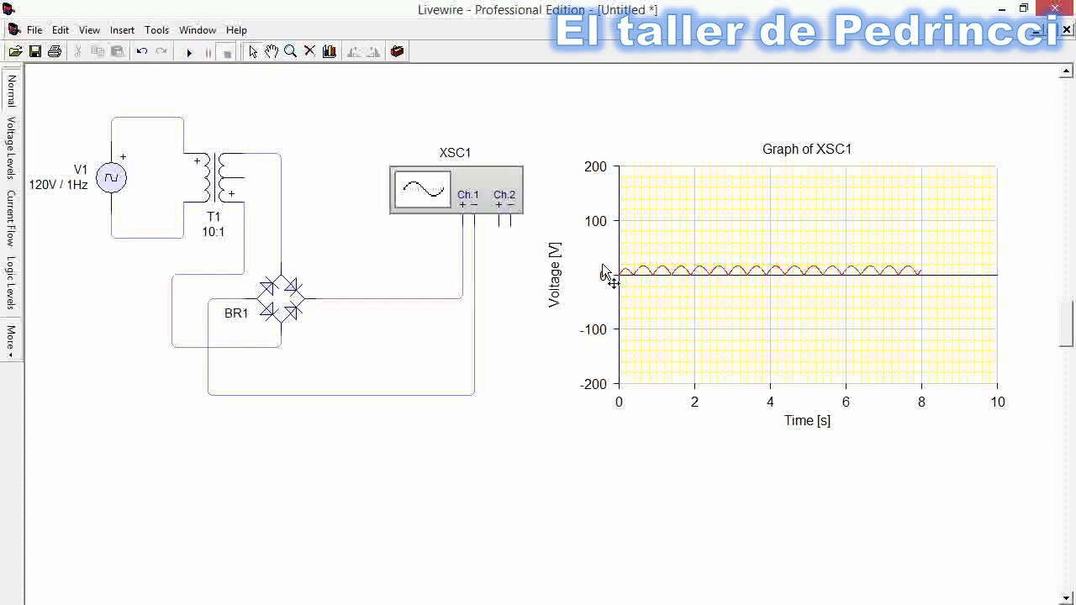
{"action": "scroll", "coordinate": [459, 339], "scroll_direction": "up", "scroll_amount": 1}
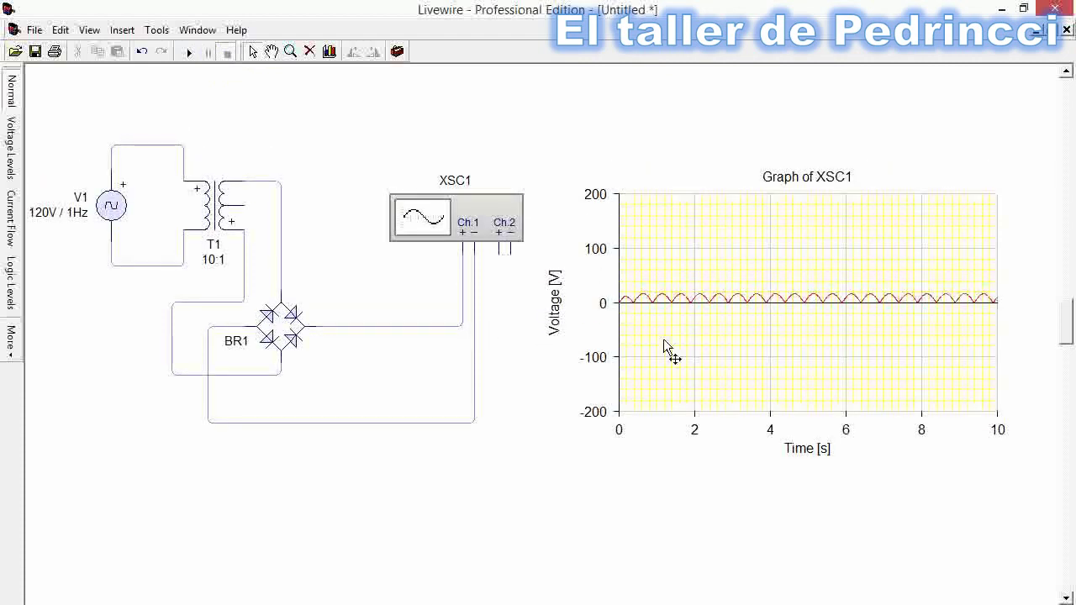
{"action": "double_click", "coordinate": [699, 308]}
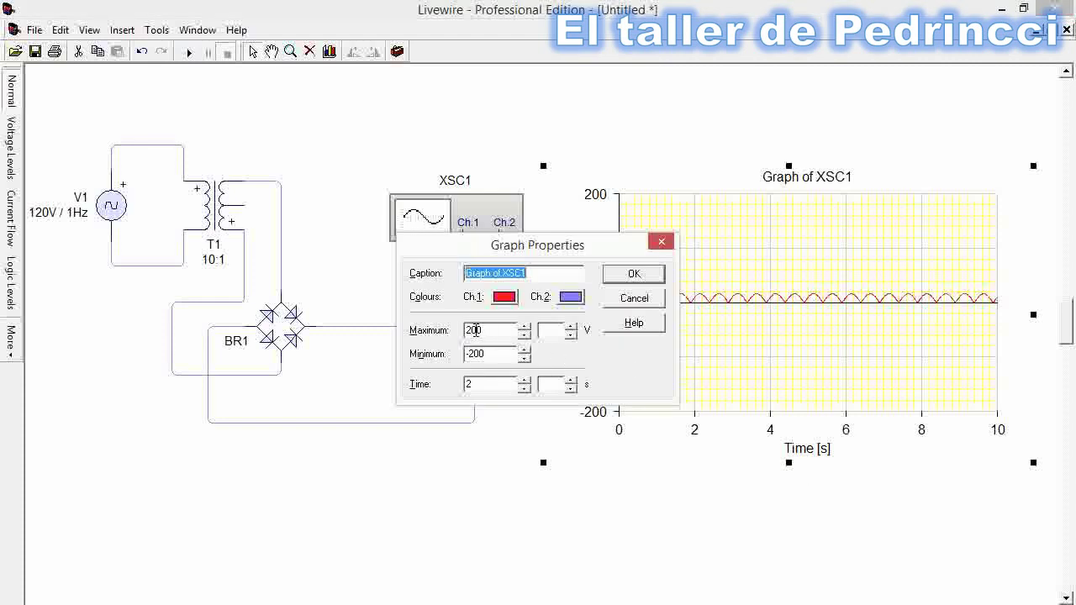
{"action": "left_click", "coordinate": [507, 331]}
{"action": "key", "text": "BackSpace"}
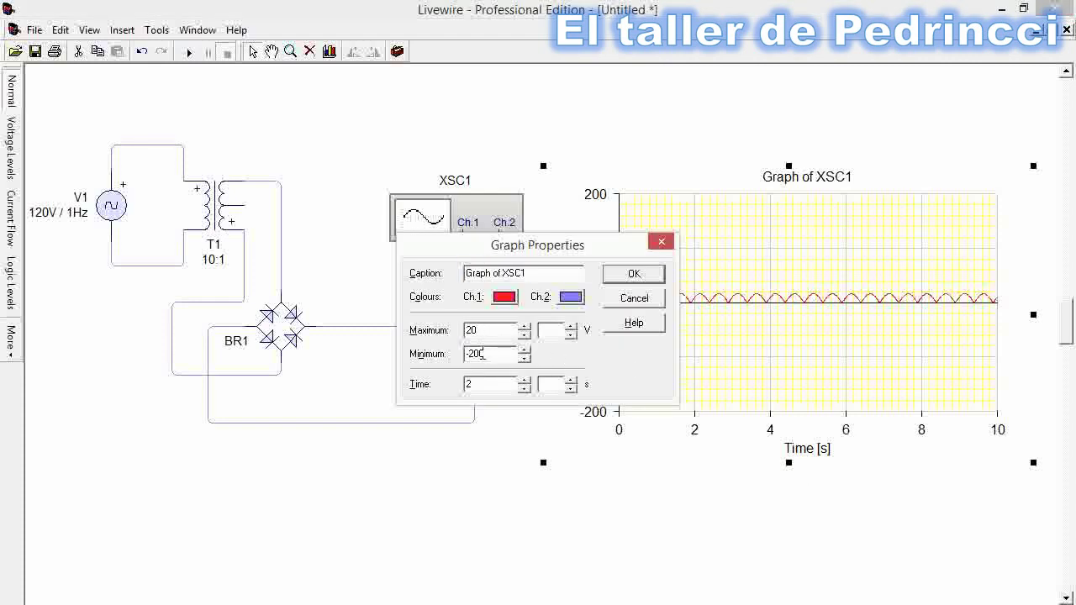
{"action": "left_click", "coordinate": [632, 275]}
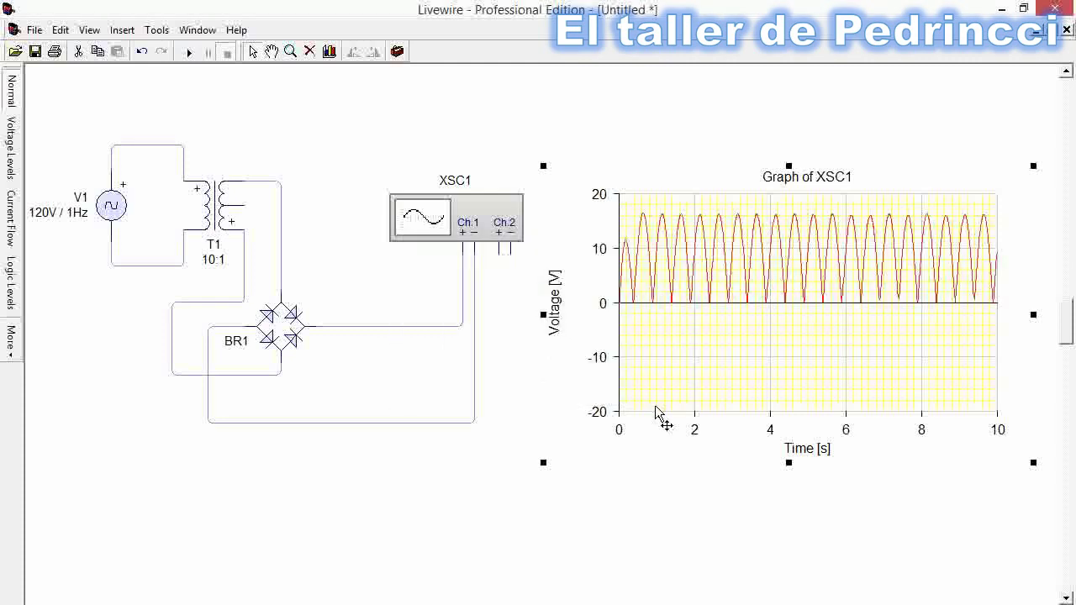
Delete the wire from the bridge rectifier to Ch.1 + and place a Voltage Regulator from Power Supplies in its path.
{"action": "left_click", "coordinate": [373, 328]}
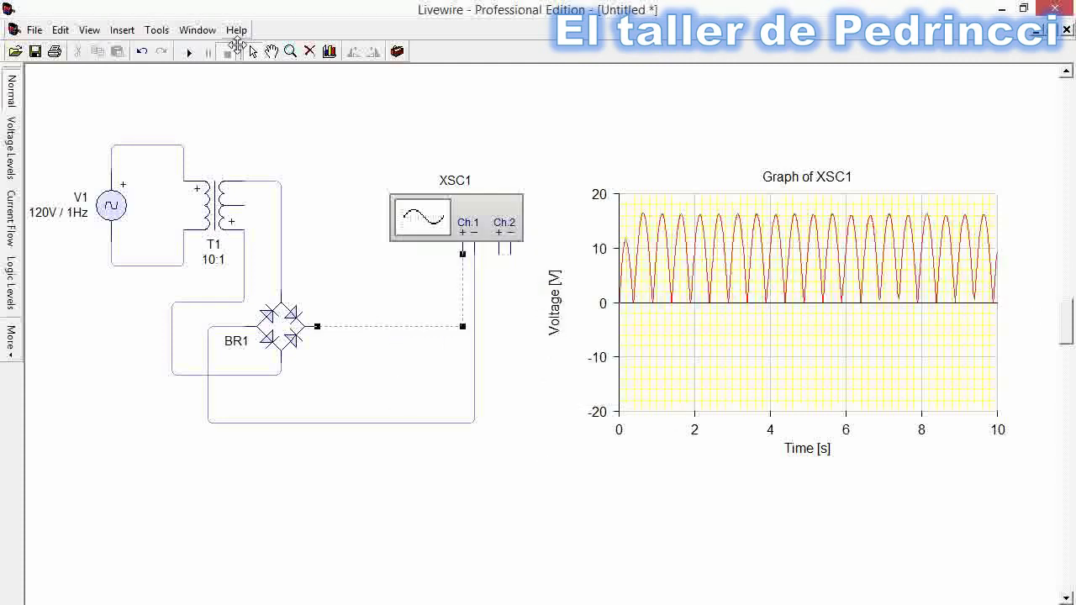
{"action": "key", "text": "Delete"}
{"action": "left_click", "coordinate": [397, 51]}
{"action": "left_click_drag", "start_coordinate": [965, 294], "coordinate": [967, 458]}
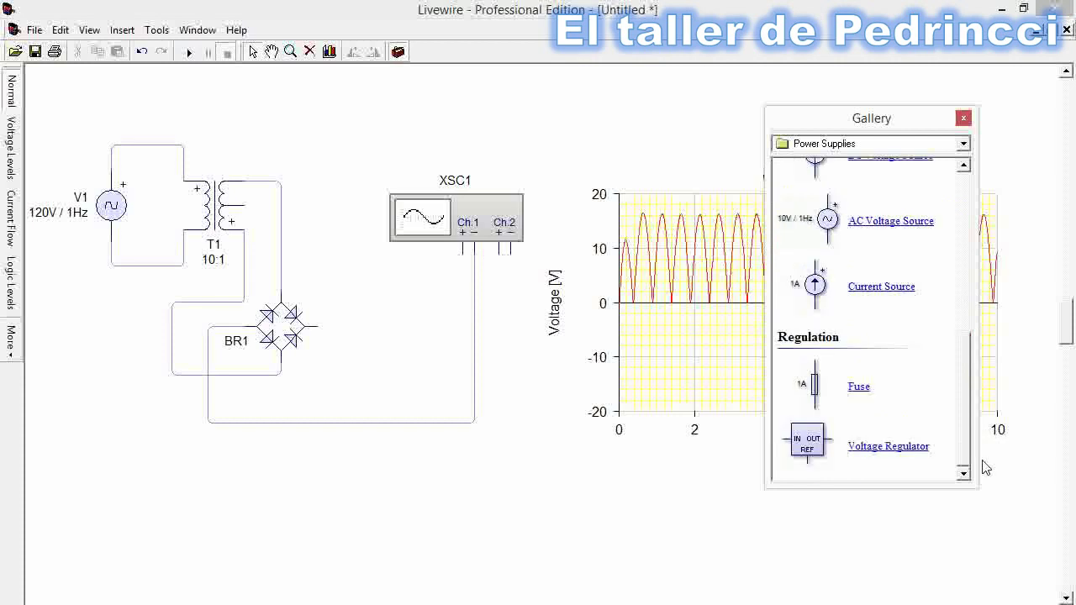
{"action": "left_click_drag", "start_coordinate": [901, 458], "coordinate": [476, 351]}
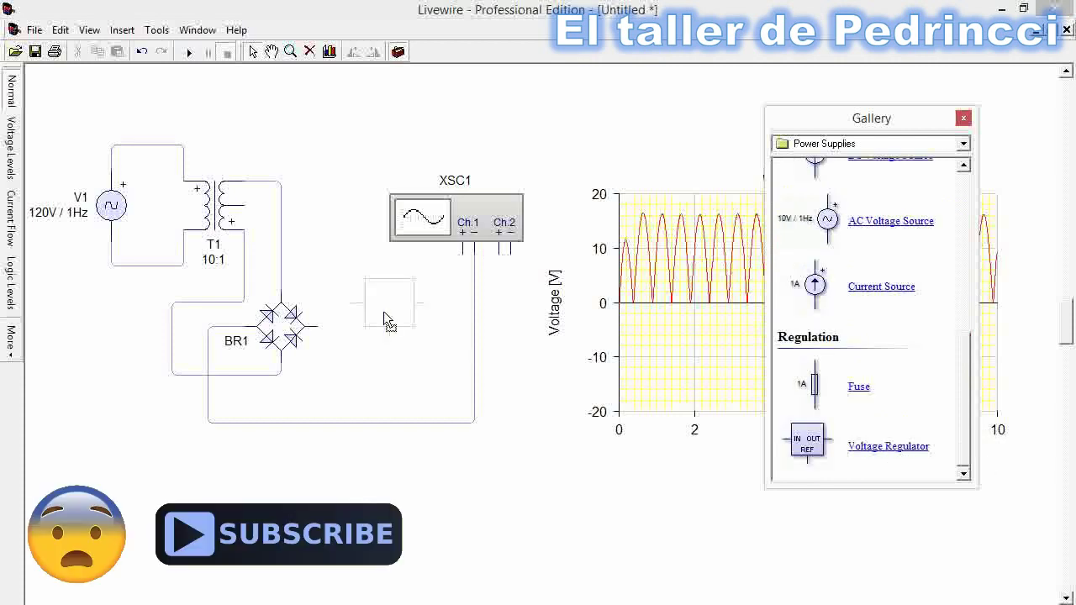
{"action": "left_click_drag", "start_coordinate": [396, 332], "coordinate": [396, 328]}
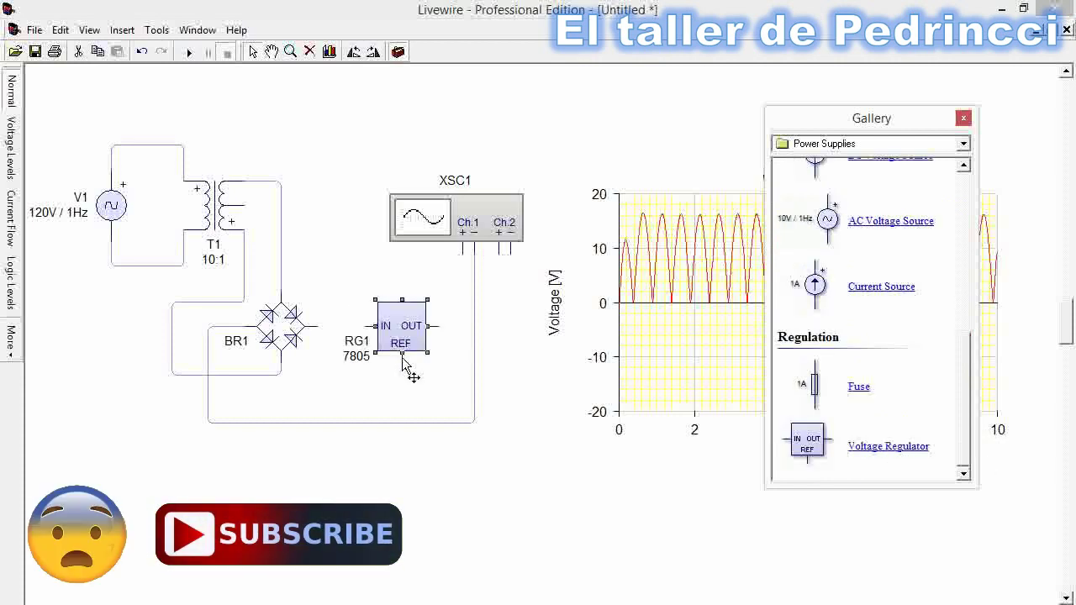
{"action": "left_click", "coordinate": [964, 120]}
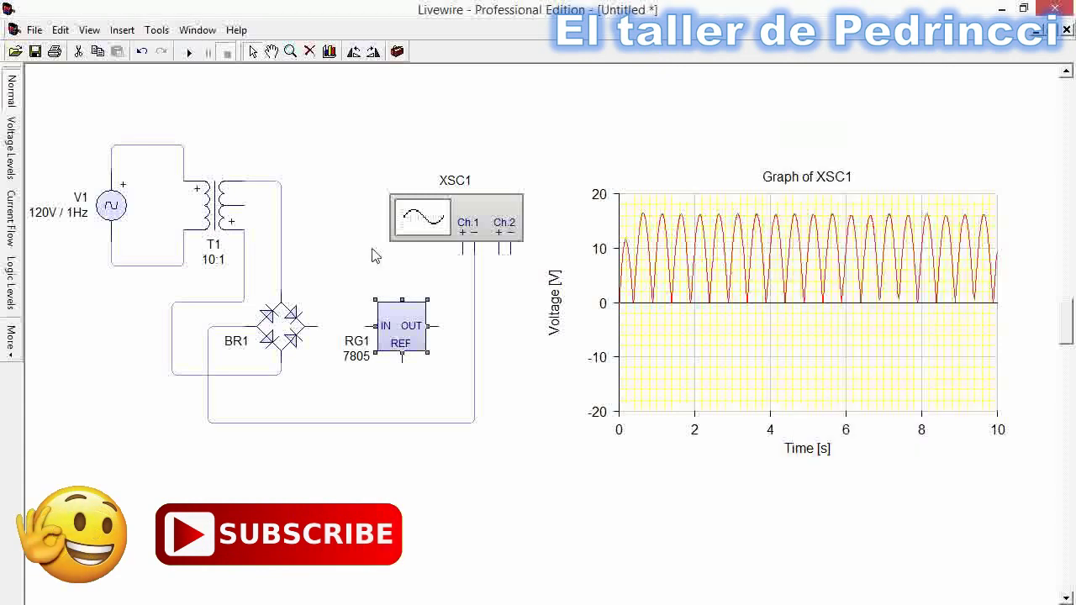
Review the list of available models for the voltage regulator.
{"action": "right_click", "coordinate": [402, 333]}
{"action": "mouse_move", "coordinate": [425, 340]}
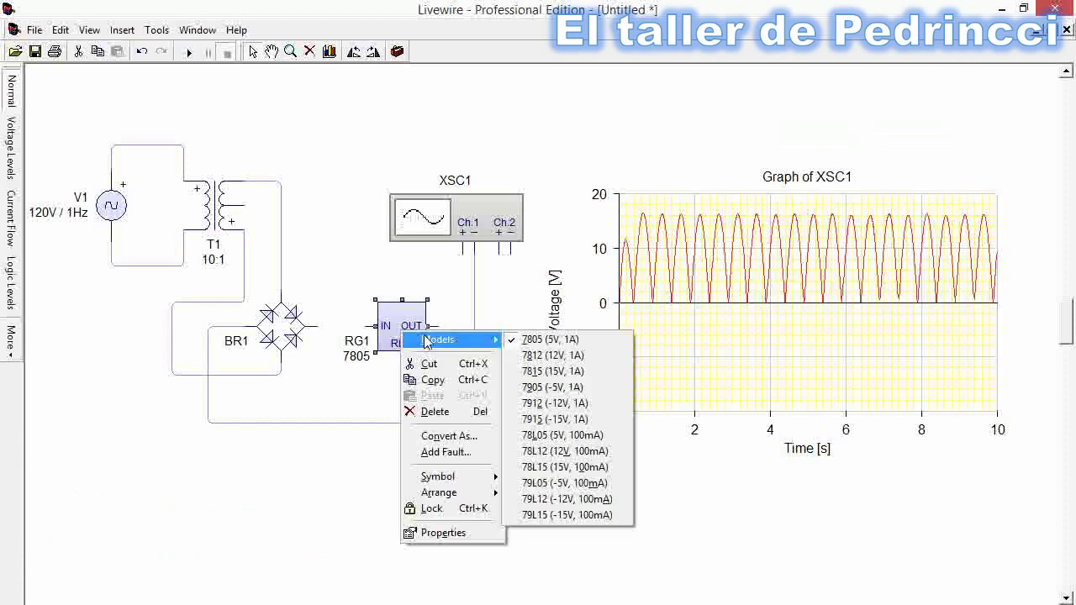
{"action": "left_click", "coordinate": [307, 408]}
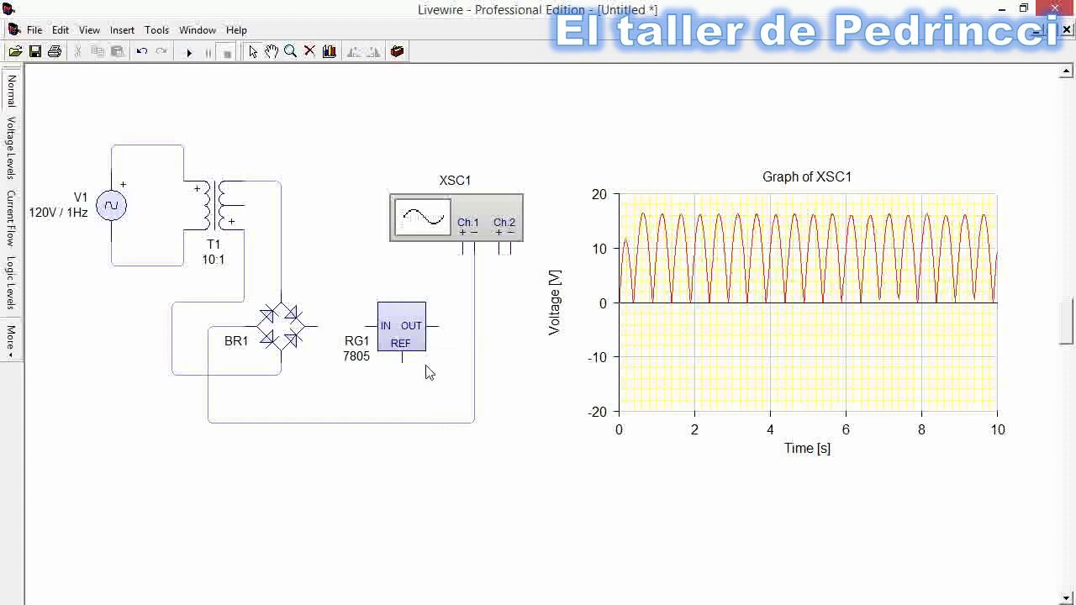
Wire the regulator's REF to the return wire, IN to the bridge rectifier and OUT to Ch.1 +, and run and stop the simulation.
{"action": "left_click_drag", "start_coordinate": [403, 363], "coordinate": [403, 422]}
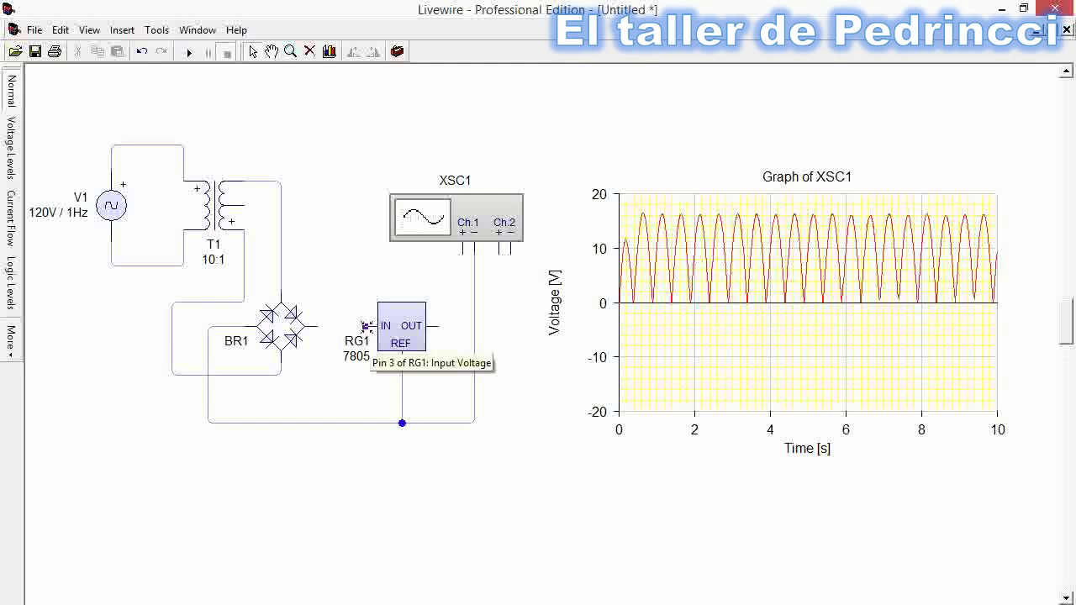
{"action": "left_click_drag", "start_coordinate": [366, 327], "coordinate": [308, 326]}
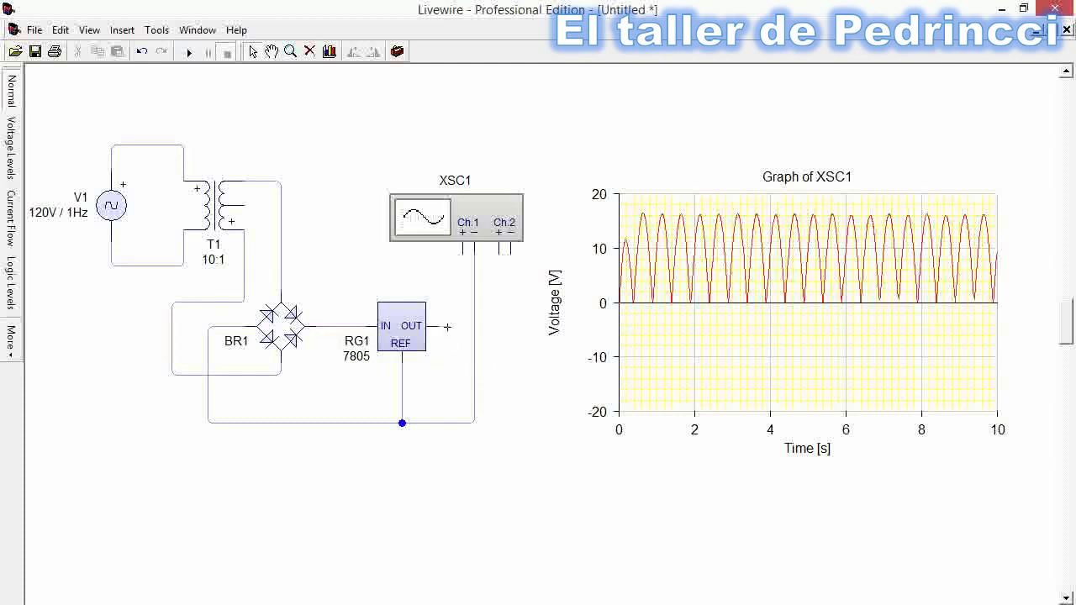
{"action": "left_click_drag", "start_coordinate": [447, 327], "coordinate": [461, 243]}
{"action": "left_click", "coordinate": [190, 54]}
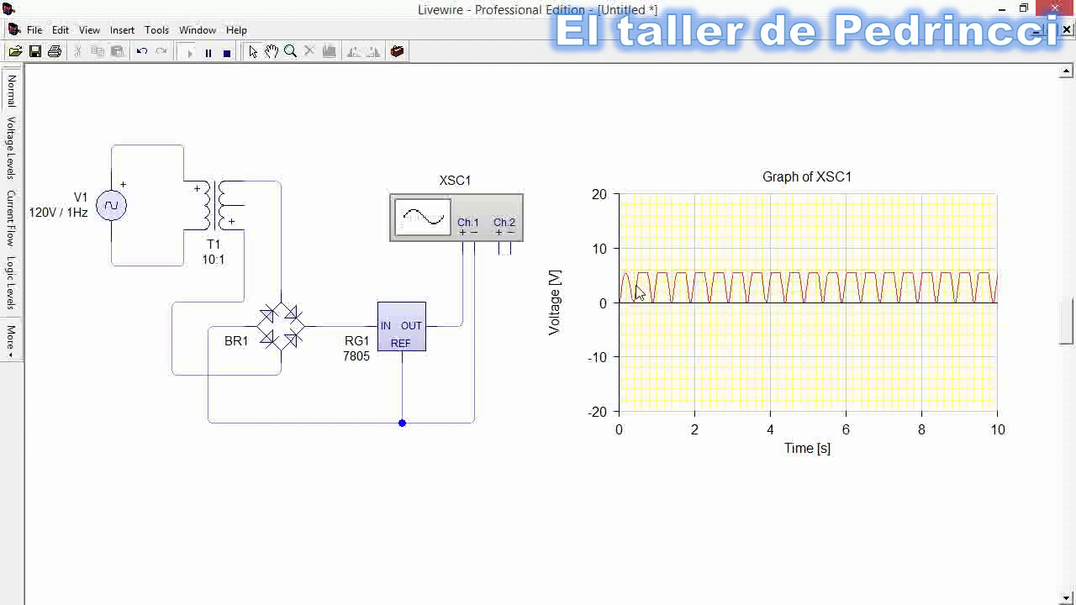
{"action": "key", "text": "F9"}
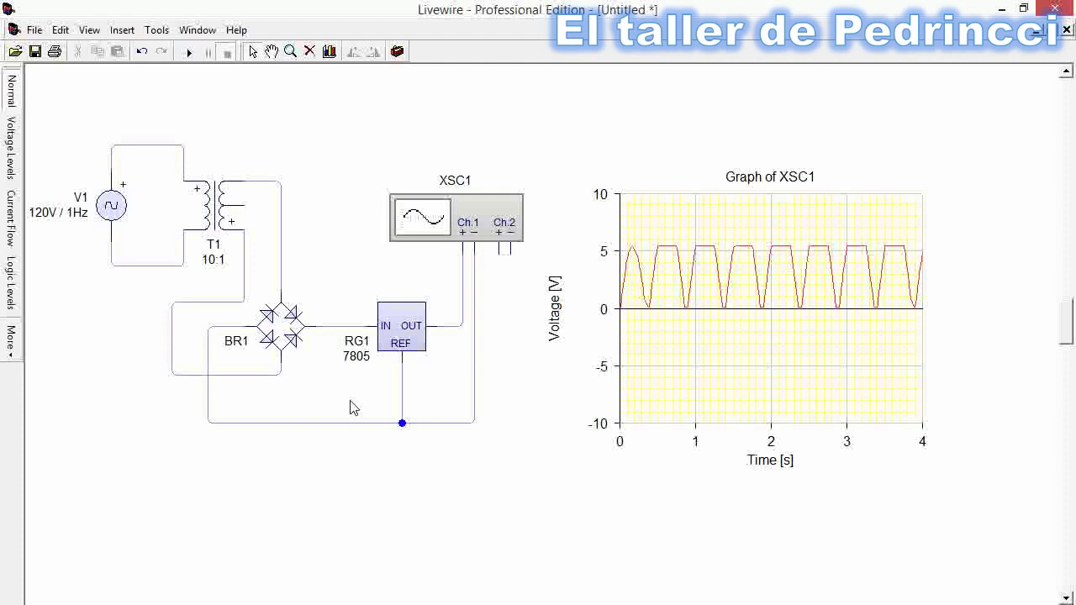
Connect an Electrolytic Capacitor from Passive Components between the regulator's input wire and the return wire, and run and stop the simulation.
{"action": "left_click", "coordinate": [397, 52]}
{"action": "scroll", "coordinate": [954, 362], "scroll_direction": "down", "scroll_amount": 5}
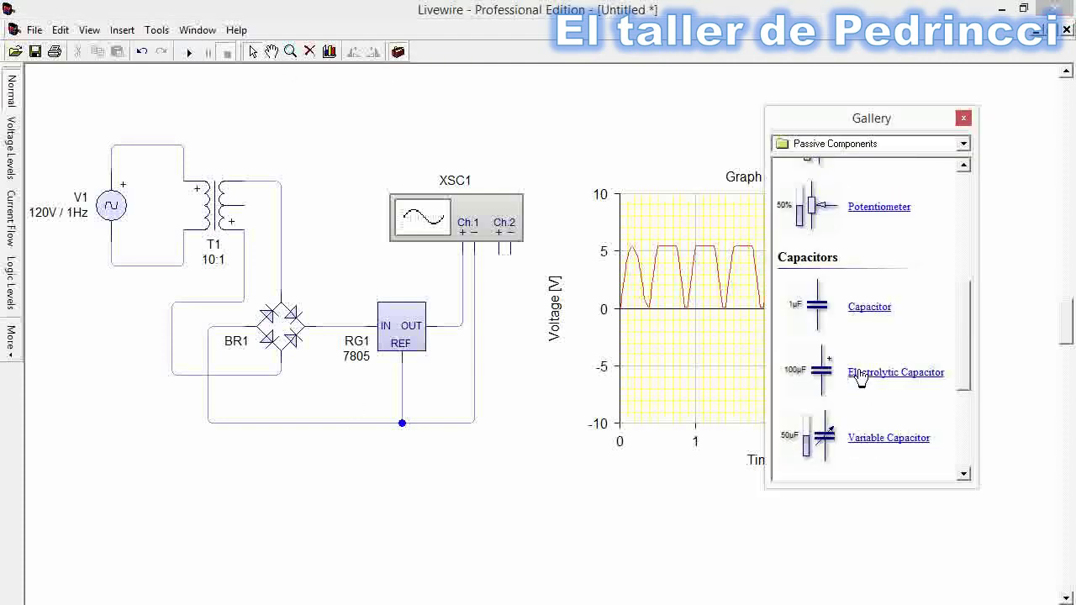
{"action": "left_click_drag", "start_coordinate": [799, 374], "coordinate": [334, 383]}
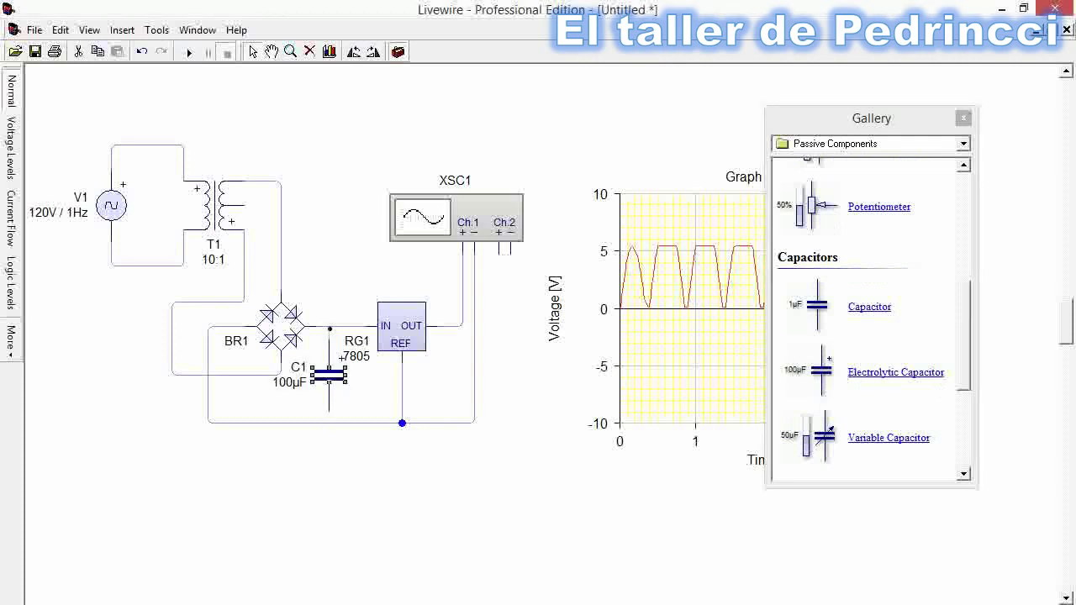
{"action": "left_click", "coordinate": [332, 410]}
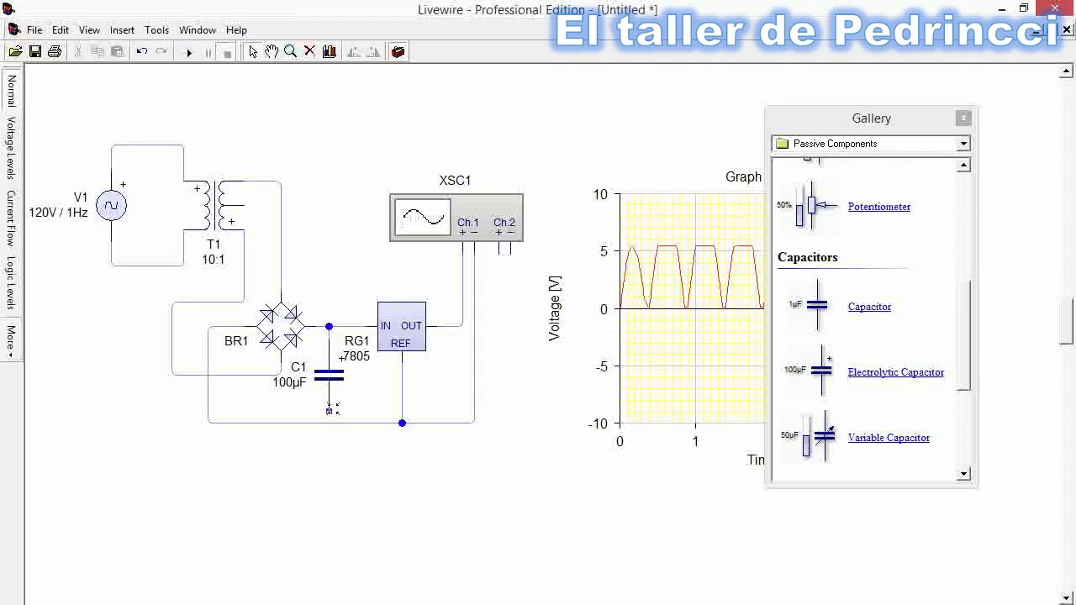
{"action": "left_click_drag", "start_coordinate": [332, 410], "coordinate": [331, 425]}
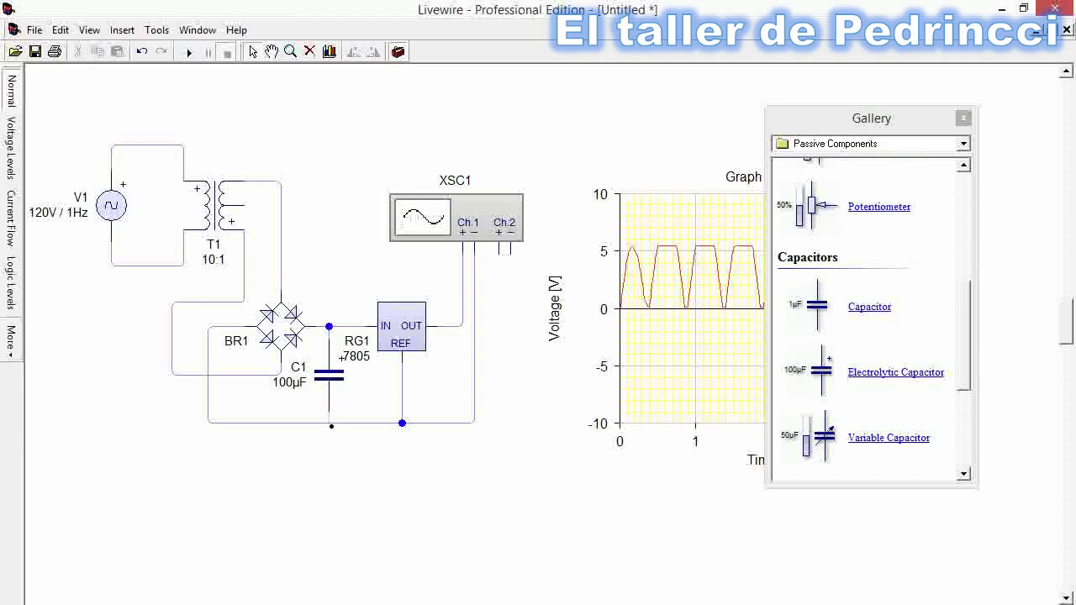
{"action": "left_click", "coordinate": [964, 118]}
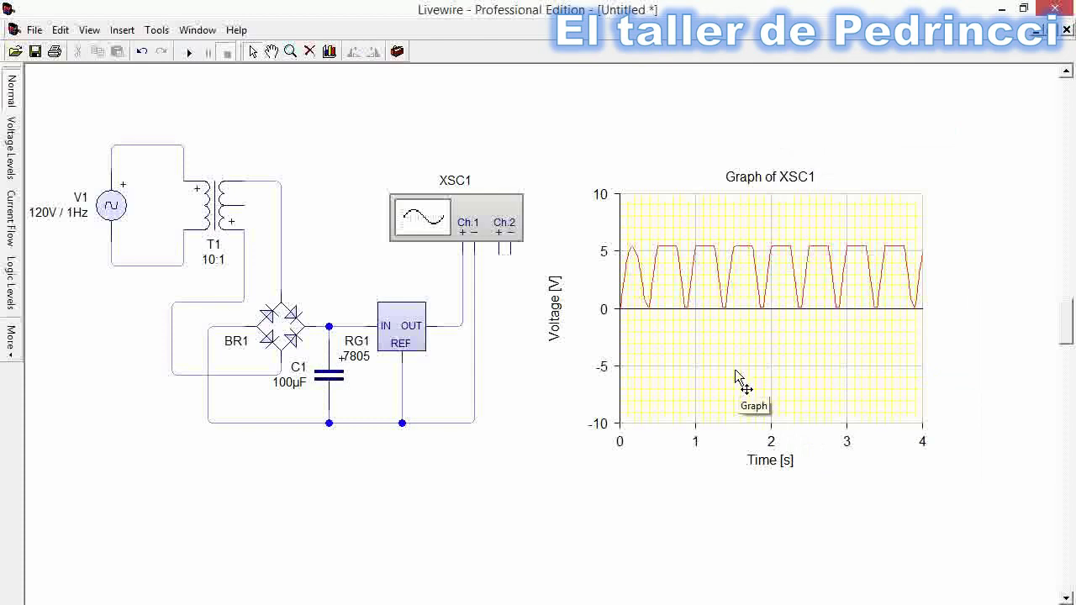
{"action": "left_click", "coordinate": [188, 52]}
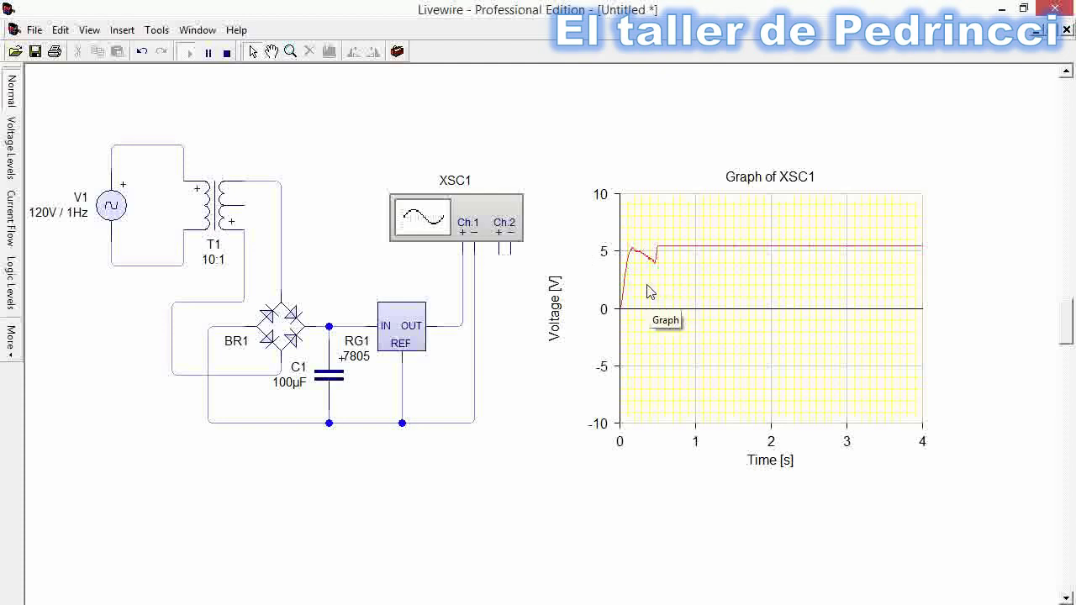
{"action": "key", "text": "F8"}
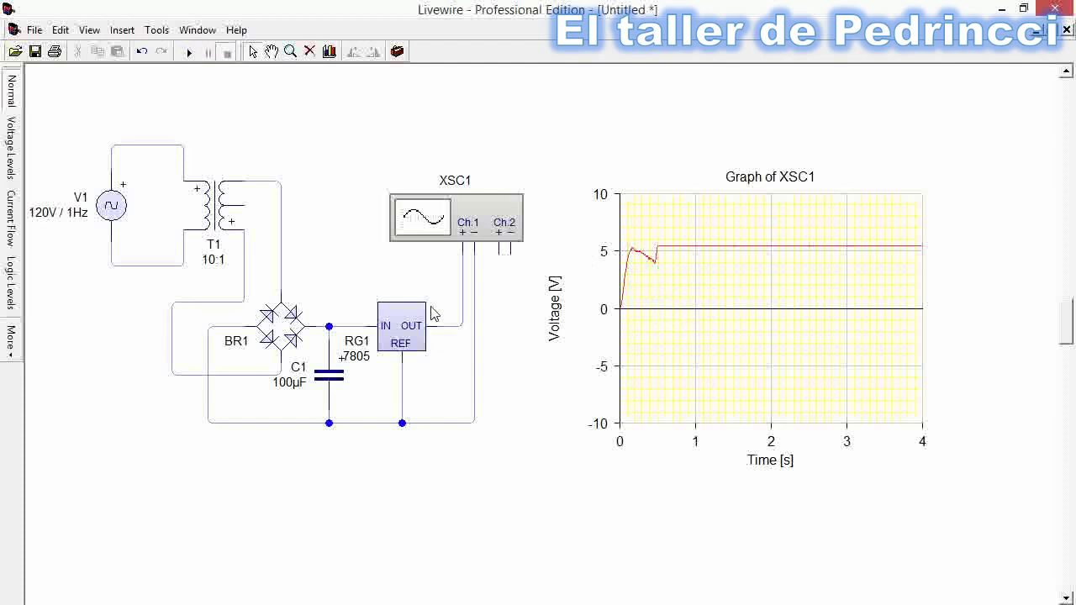
Add a second Electrolytic Capacitor and connect it between the regulator's output wire and the return wire.
{"action": "left_click", "coordinate": [397, 51]}
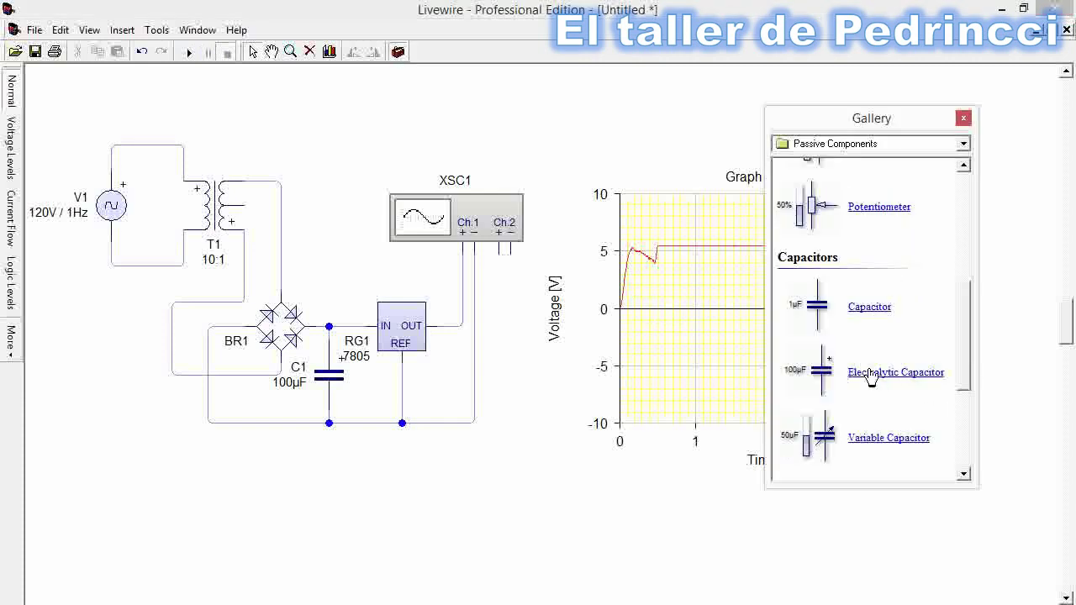
{"action": "left_click_drag", "start_coordinate": [871, 375], "coordinate": [452, 386]}
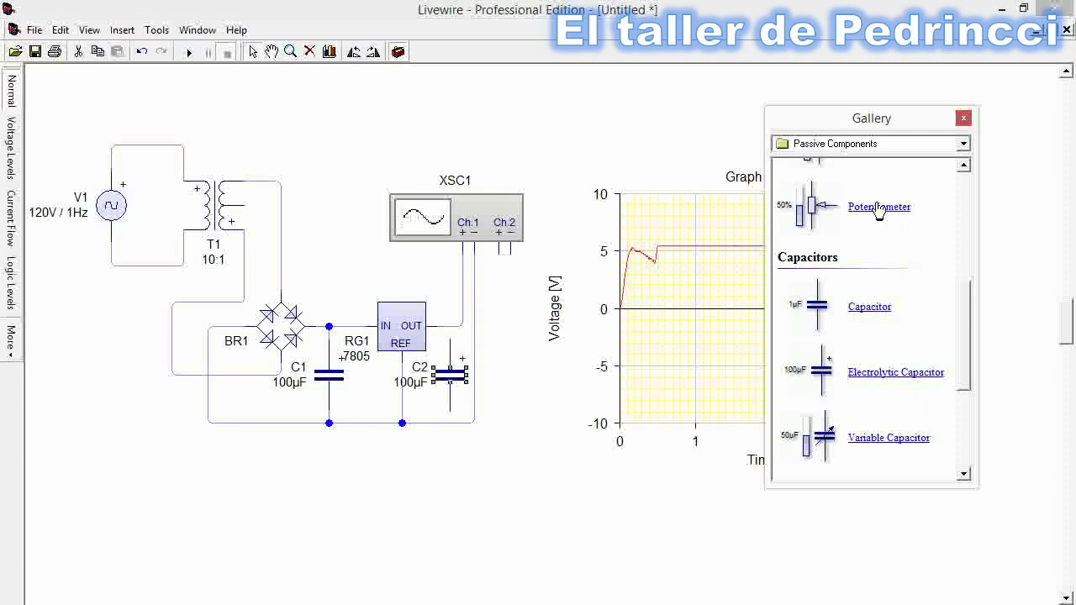
{"action": "left_click", "coordinate": [963, 118]}
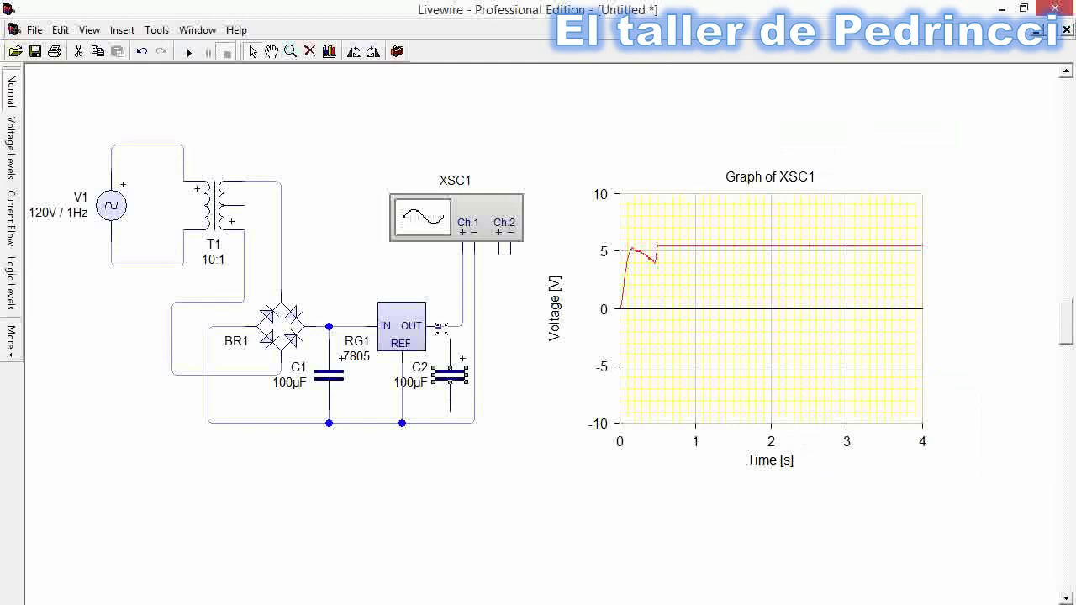
{"action": "left_click_drag", "start_coordinate": [450, 338], "coordinate": [449, 326]}
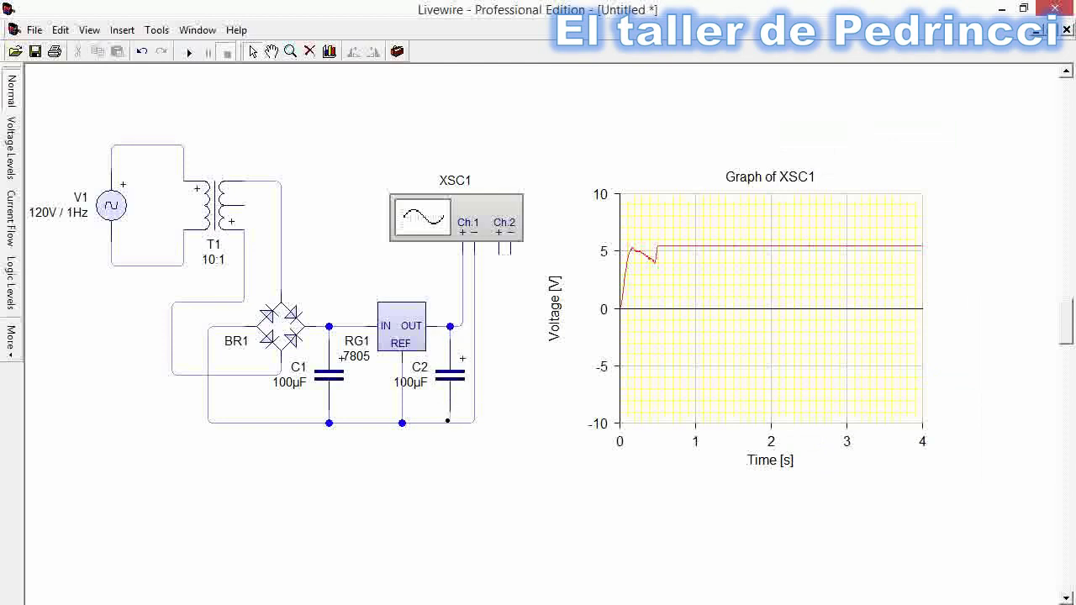
{"action": "left_click_drag", "start_coordinate": [449, 423], "coordinate": [449, 410]}
Set the capacitance of output capacitor C2 to 10 µF, and run and stop the simulation.
{"action": "left_click", "coordinate": [444, 375]}
{"action": "right_click", "coordinate": [442, 373]}
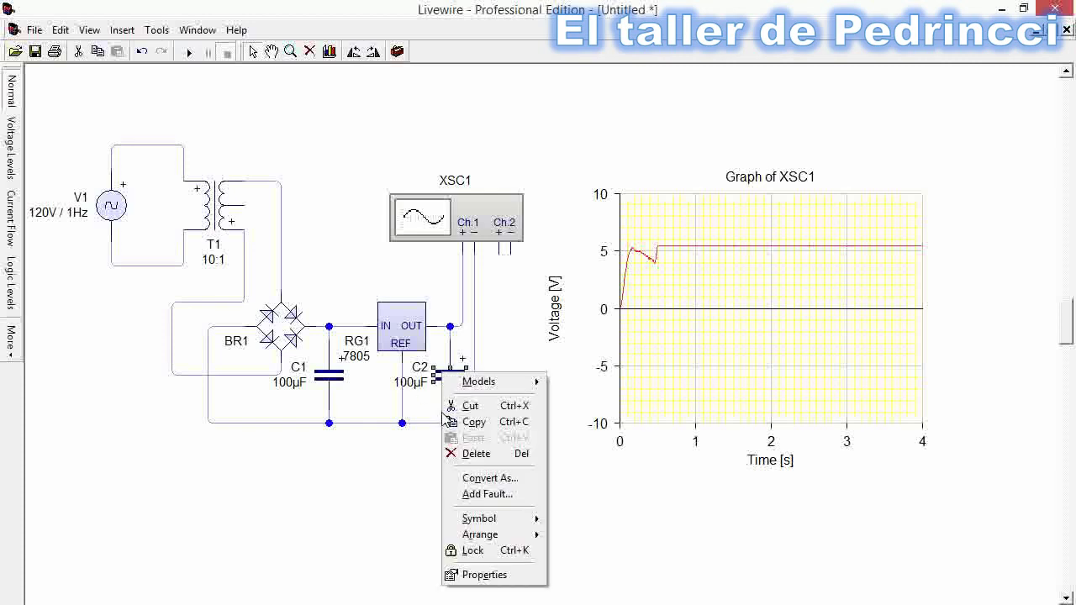
{"action": "left_click", "coordinate": [478, 575]}
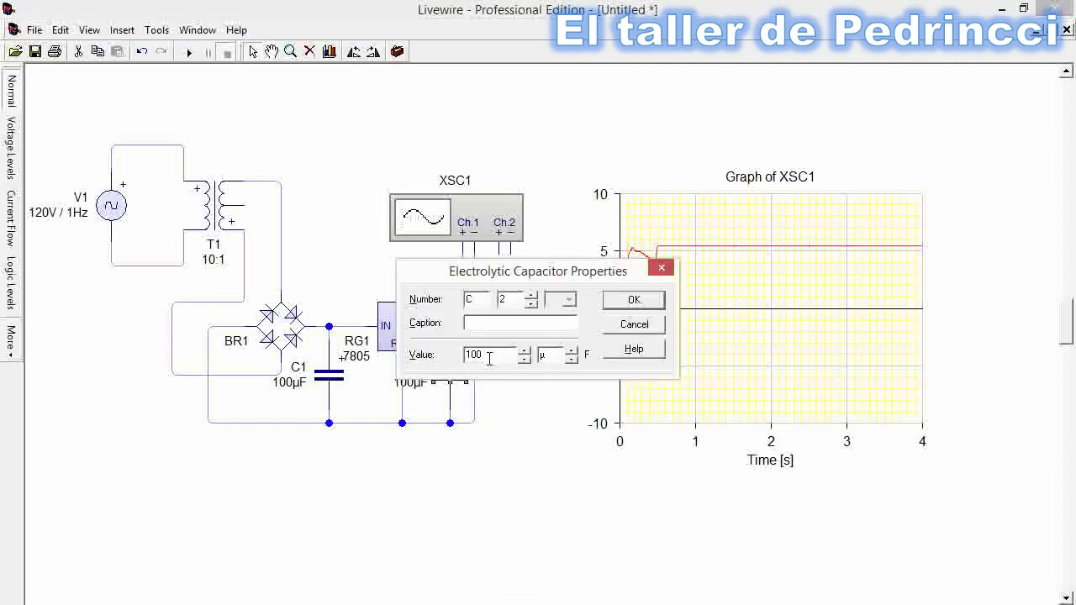
{"action": "key", "text": "BackSpace"}
{"action": "left_click", "coordinate": [633, 301]}
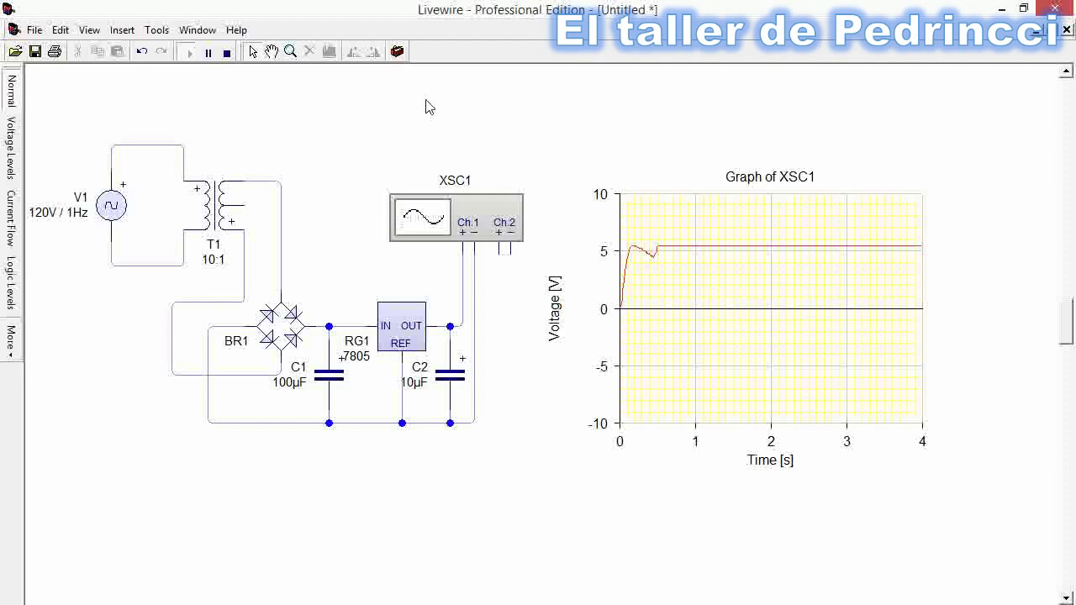
{"action": "left_click", "coordinate": [227, 53]}
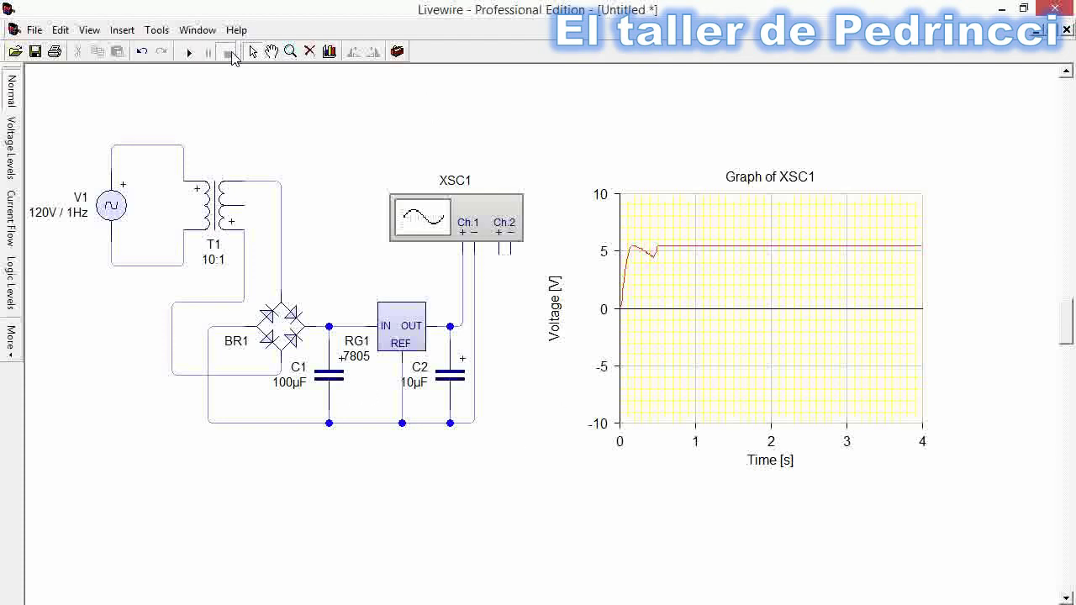
Set the capacitance of input capacitor C1 to 0.33 µF, and run and stop the simulation.
{"action": "double_click", "coordinate": [325, 382]}
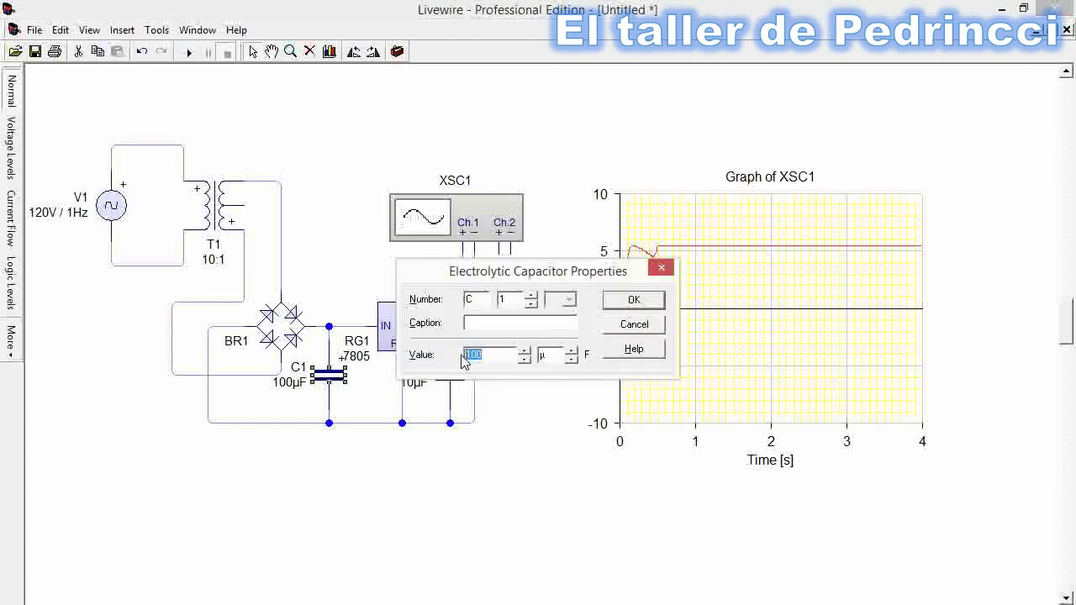
{"action": "type", "text": "0.33"}
{"action": "left_click", "coordinate": [637, 300]}
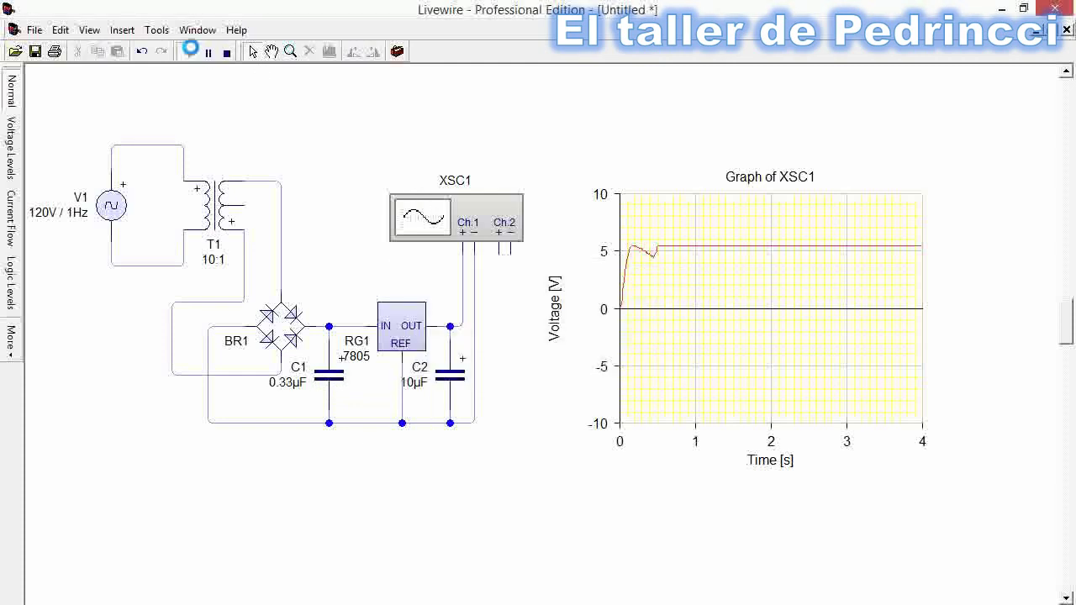
{"action": "left_click", "coordinate": [190, 52]}
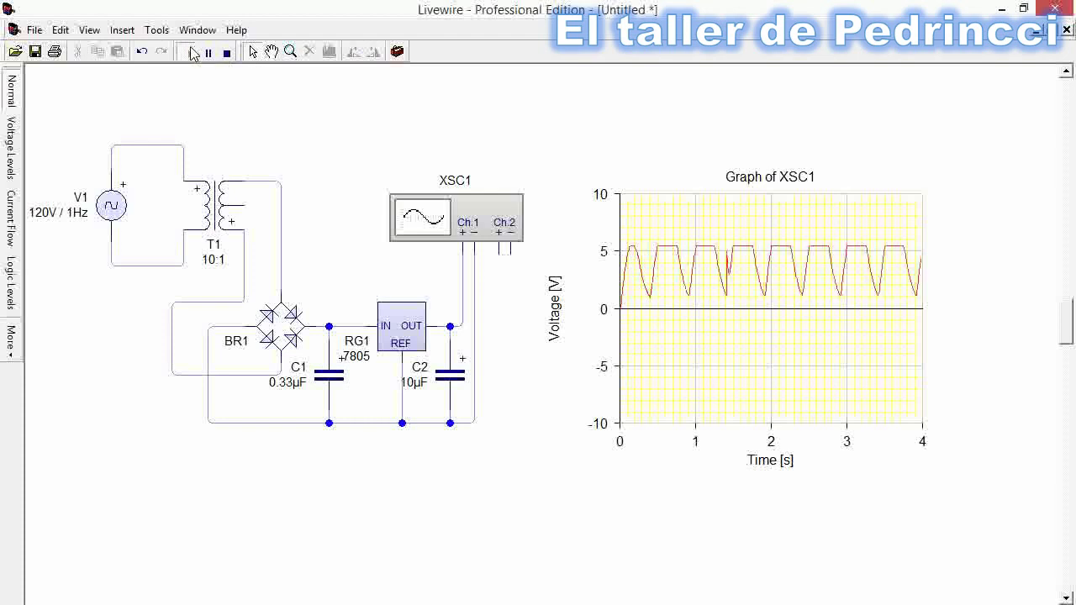
{"action": "left_click", "coordinate": [227, 53]}
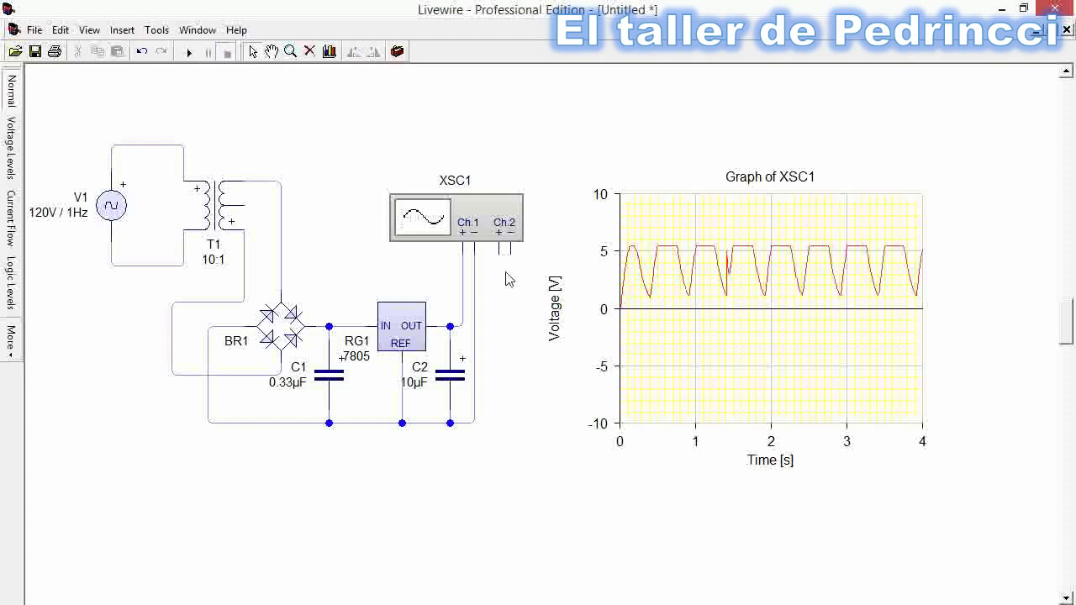
Set the capacitance of input capacitor C1 to 2200 µF, and run and stop the simulation.
{"action": "double_click", "coordinate": [335, 380]}
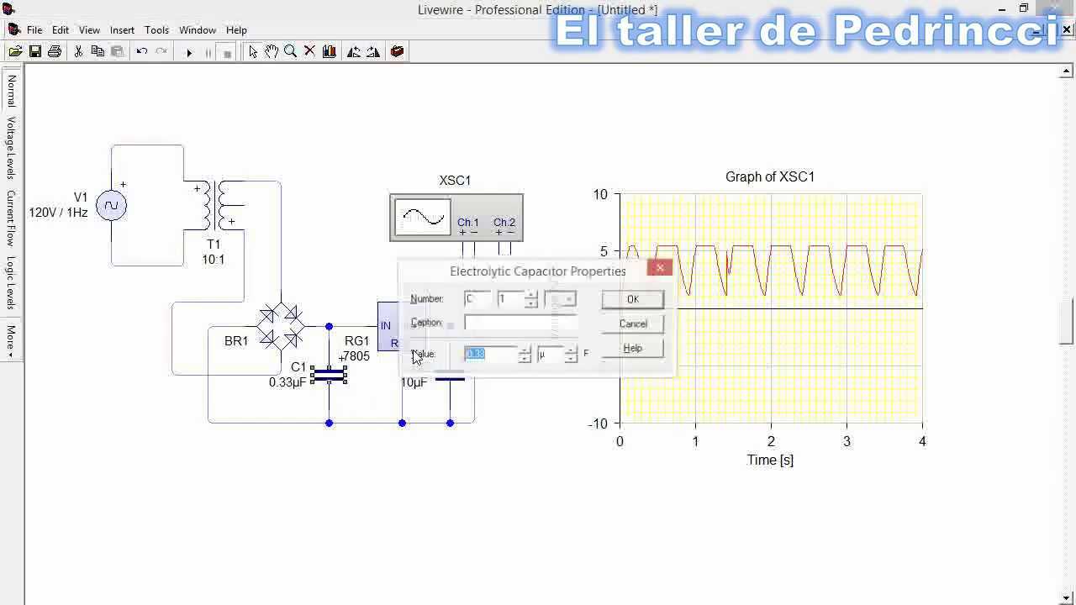
{"action": "type", "text": "2"}
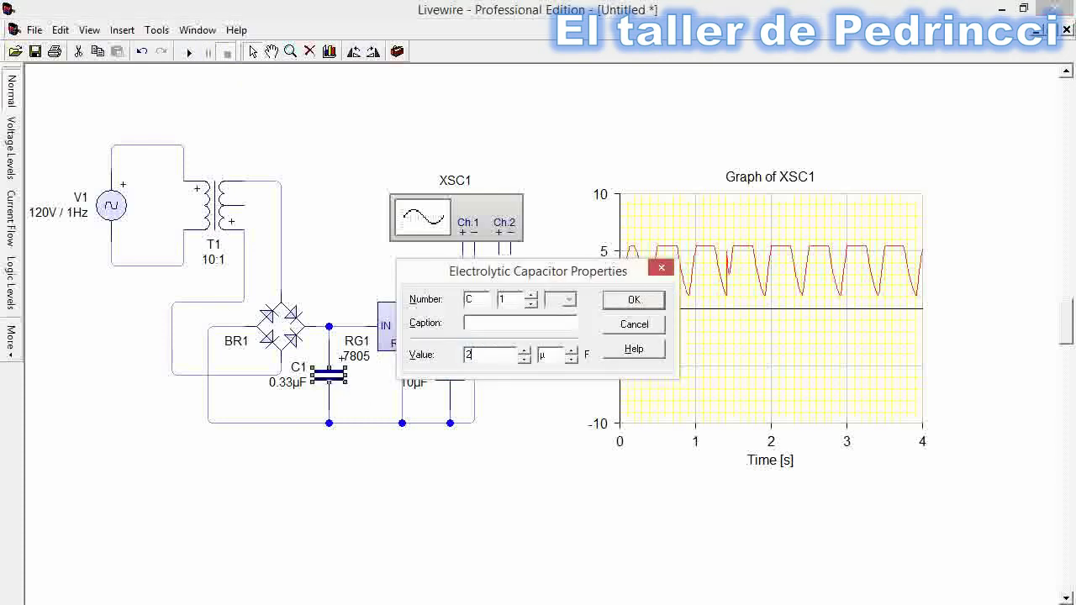
{"action": "type", "text": "200"}
{"action": "left_click", "coordinate": [637, 301]}
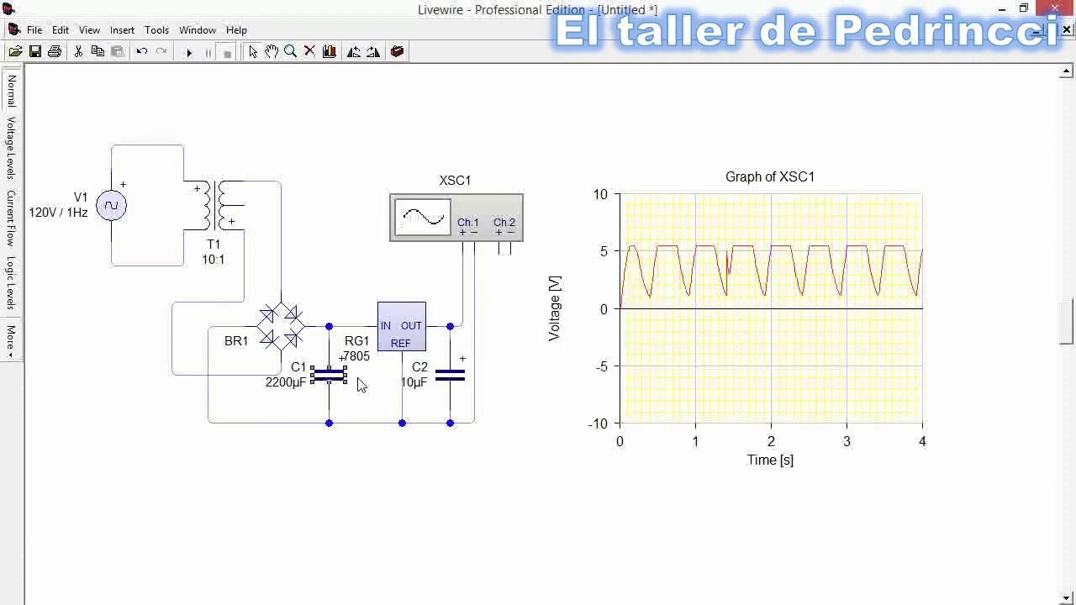
{"action": "left_click", "coordinate": [190, 52]}
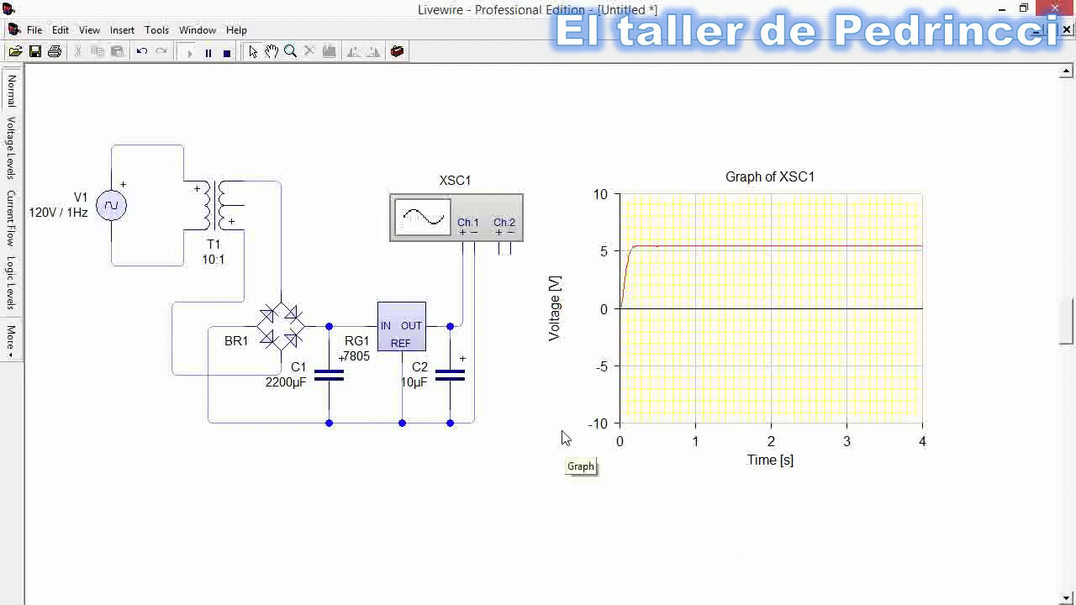
{"action": "key", "text": "F5"}
Add a Digital Multimeter from Measuring below the circuit and wire its + to the regulator's output and its − to the return wire.
{"action": "key", "text": "F9"}
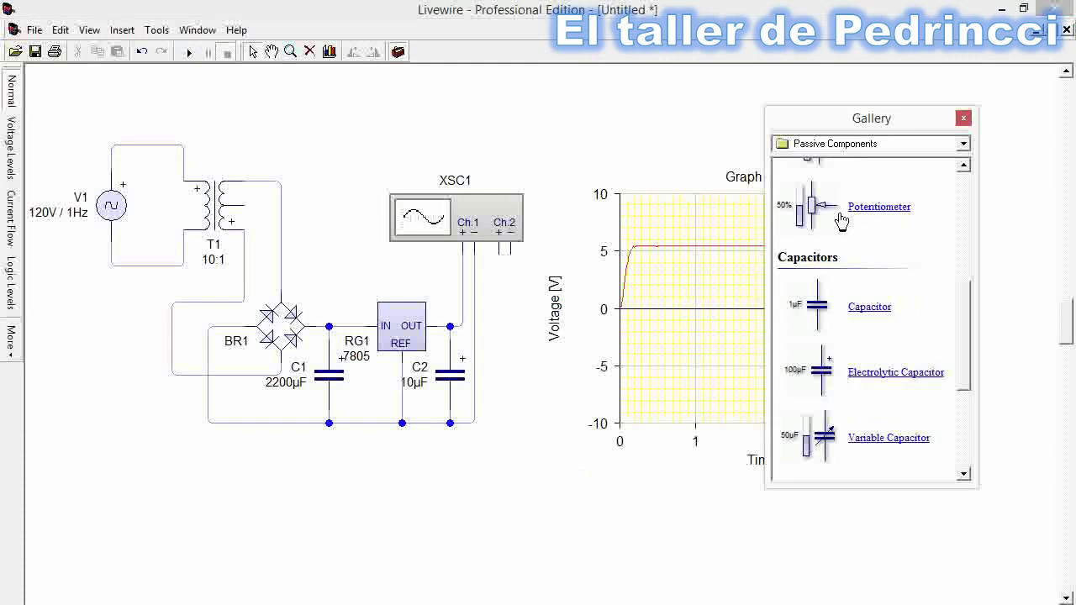
{"action": "left_click", "coordinate": [957, 144]}
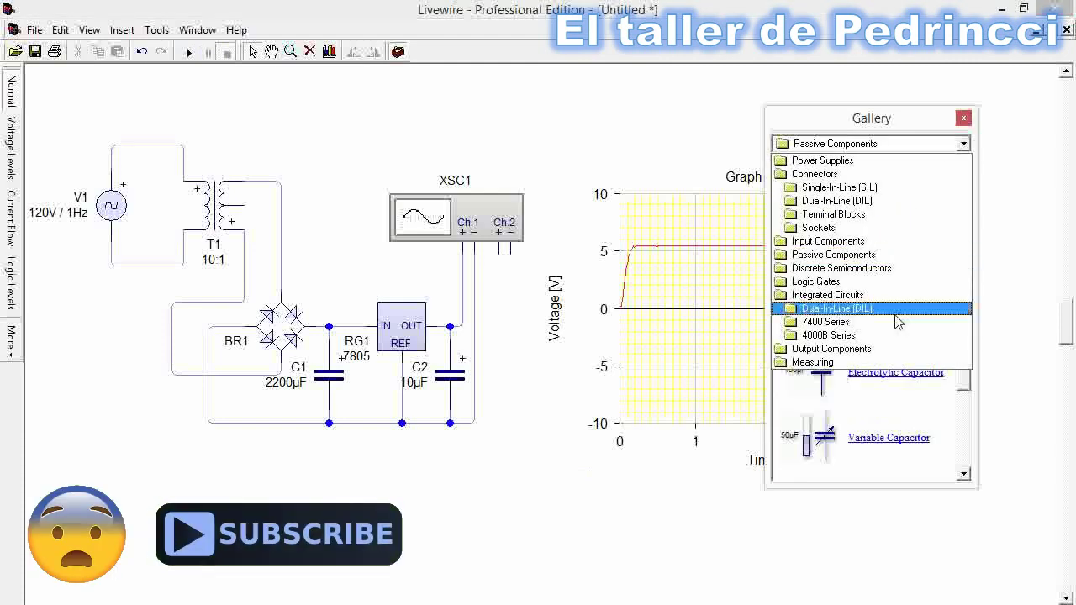
{"action": "left_click", "coordinate": [889, 361]}
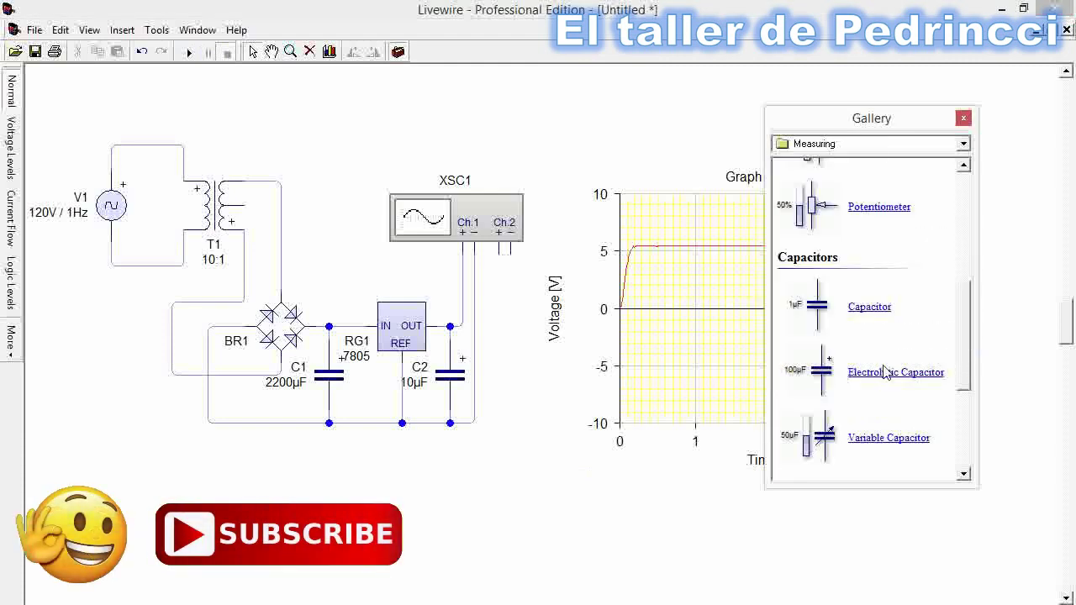
{"action": "scroll", "coordinate": [886, 396], "scroll_direction": "down", "scroll_amount": 1}
{"action": "scroll", "coordinate": [881, 399], "scroll_direction": "down", "scroll_amount": 2}
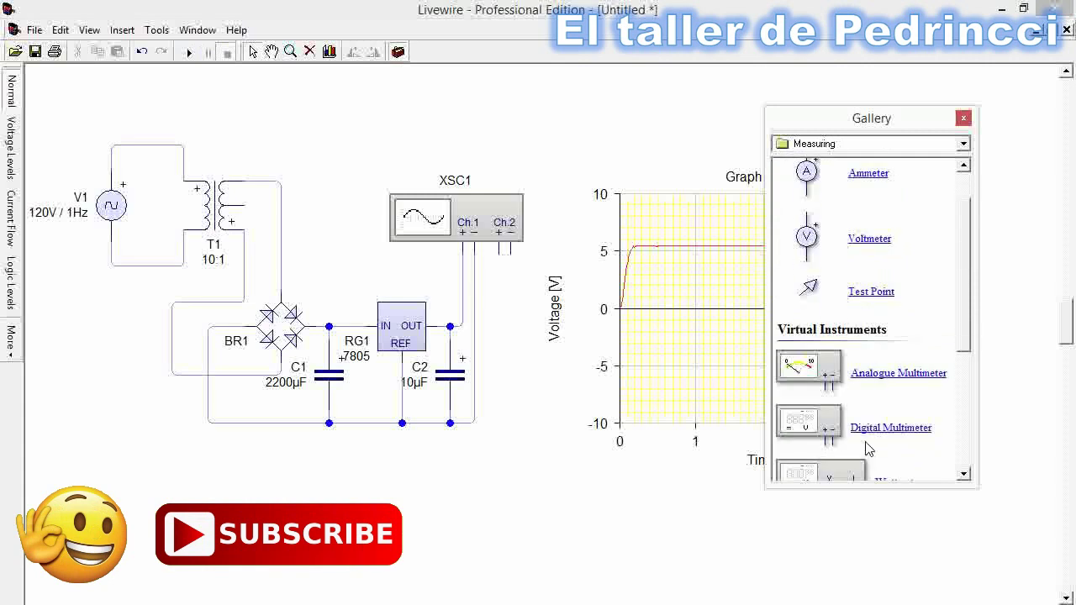
{"action": "scroll", "coordinate": [866, 448], "scroll_direction": "down", "scroll_amount": 4}
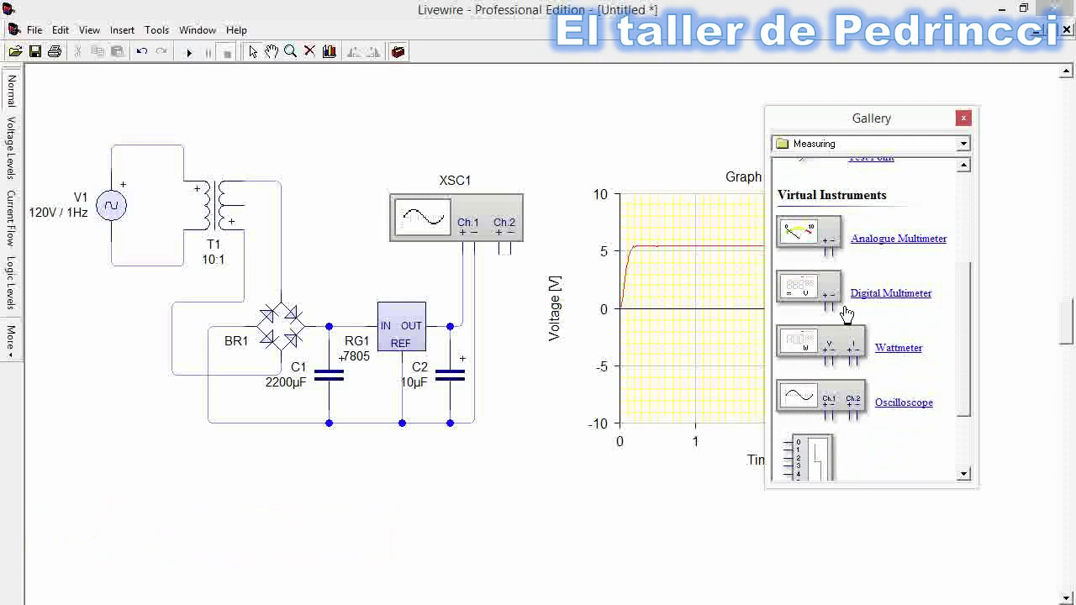
{"action": "left_click_drag", "start_coordinate": [824, 303], "coordinate": [531, 490]}
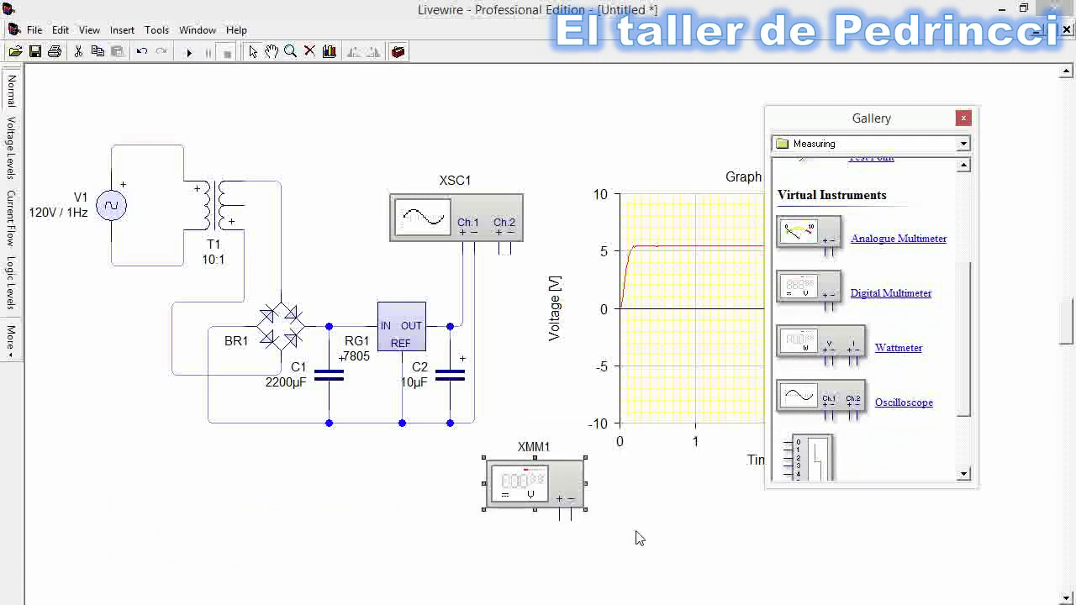
{"action": "left_click", "coordinate": [964, 119]}
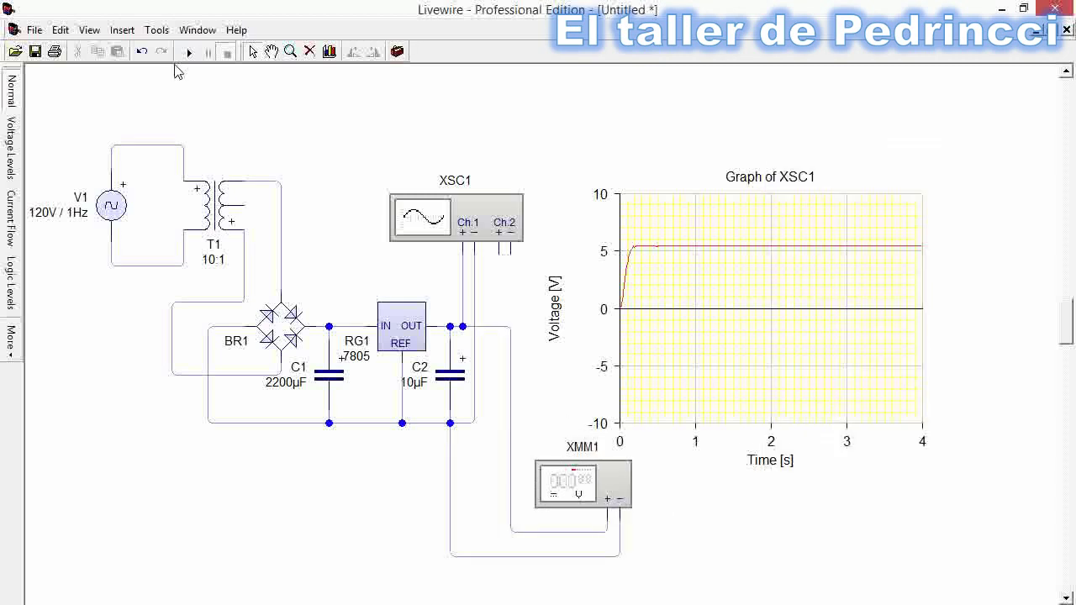
Run the simulation and examine the regulated output voltage on the digital multimeter up close.
{"action": "left_click", "coordinate": [188, 53]}
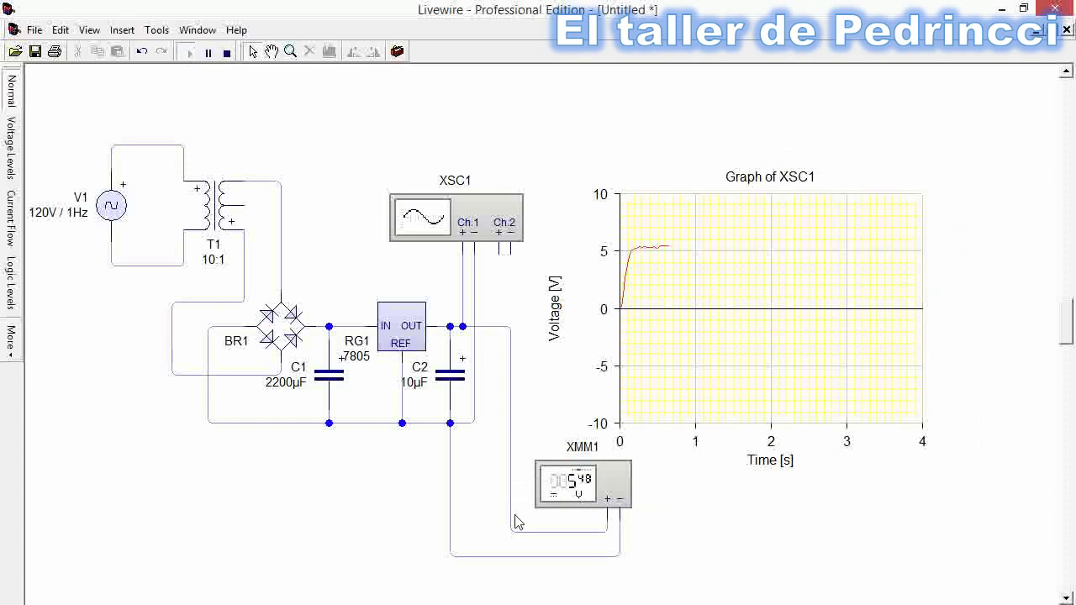
{"action": "left_click", "coordinate": [589, 492]}
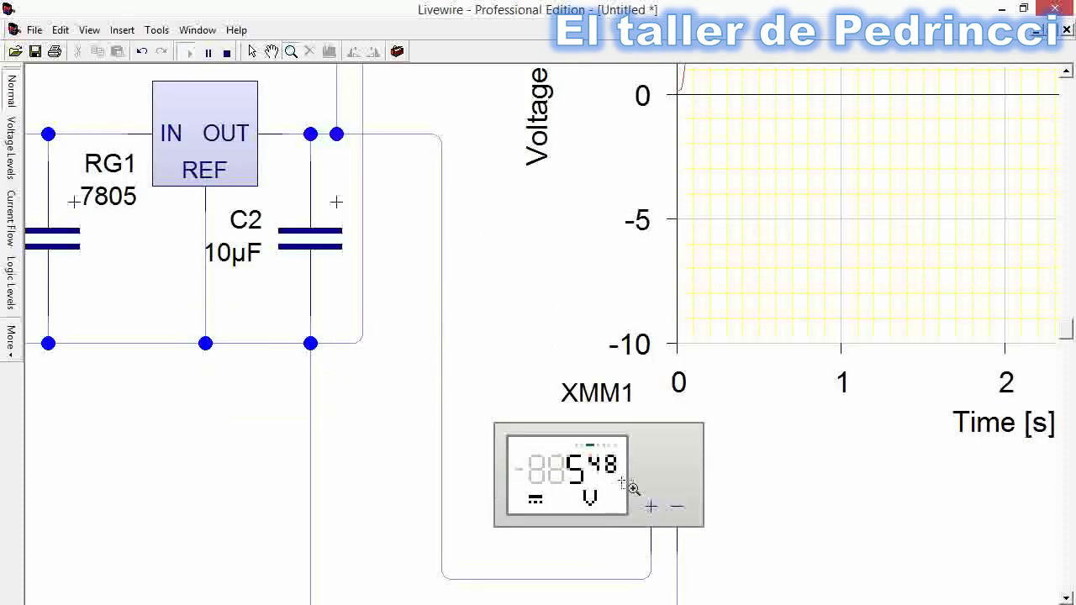